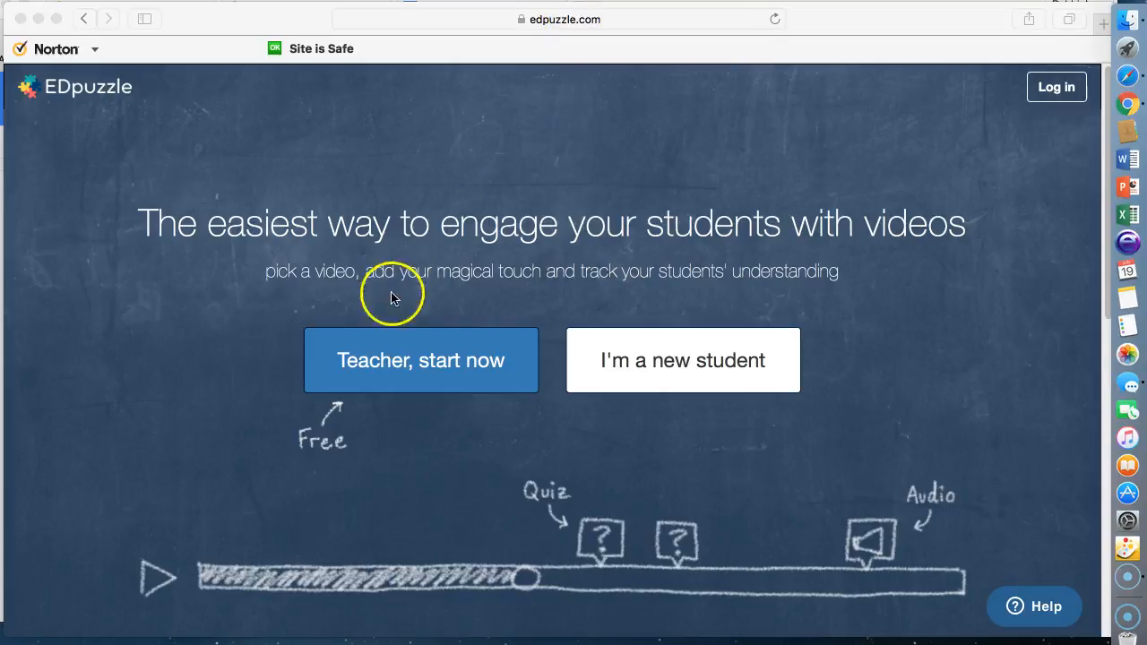
# Start as a teacher and skip the welcome tour to reach the teacher sign-up form.
pyautogui.click(403, 366)
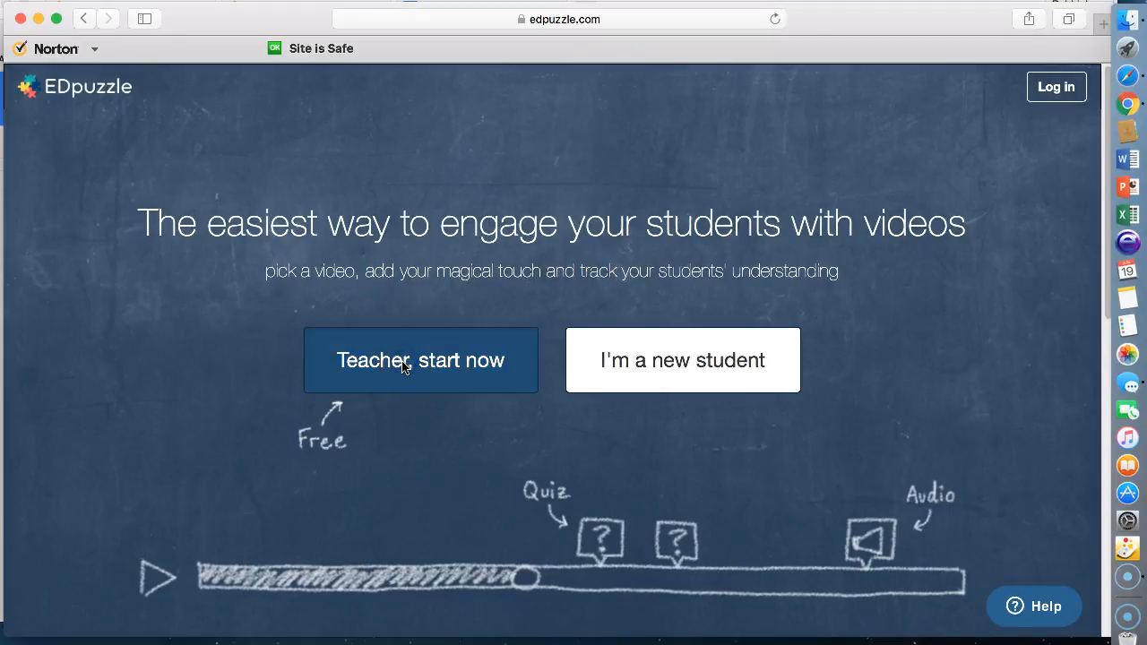
pyautogui.click(385, 366)
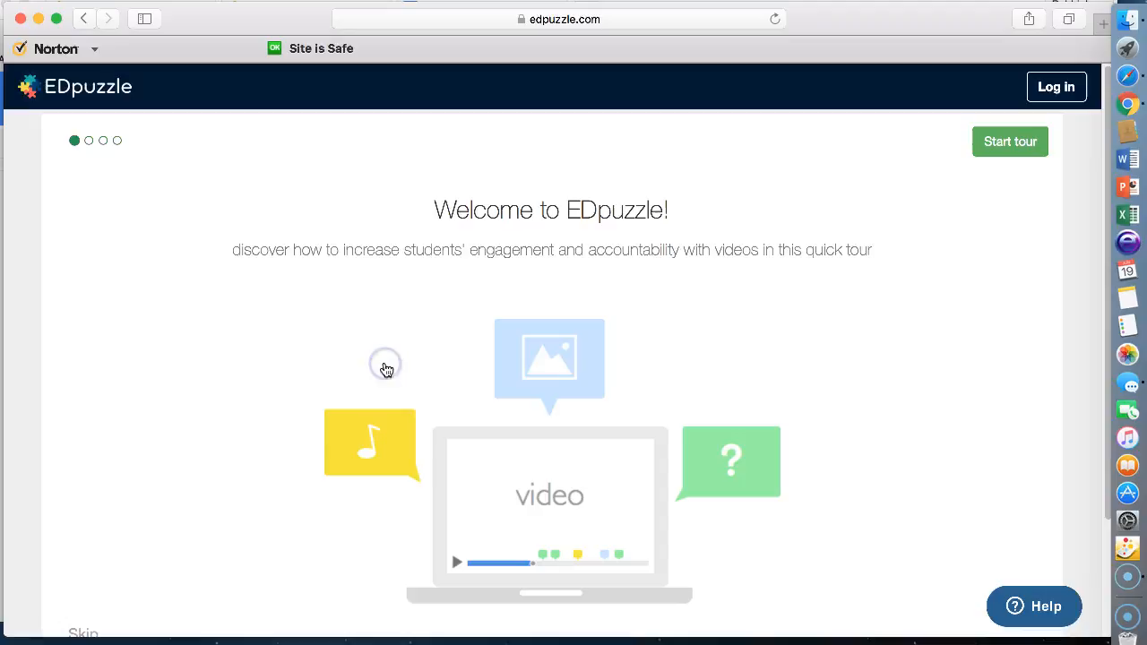
pyautogui.scroll(-2, 829, 328)
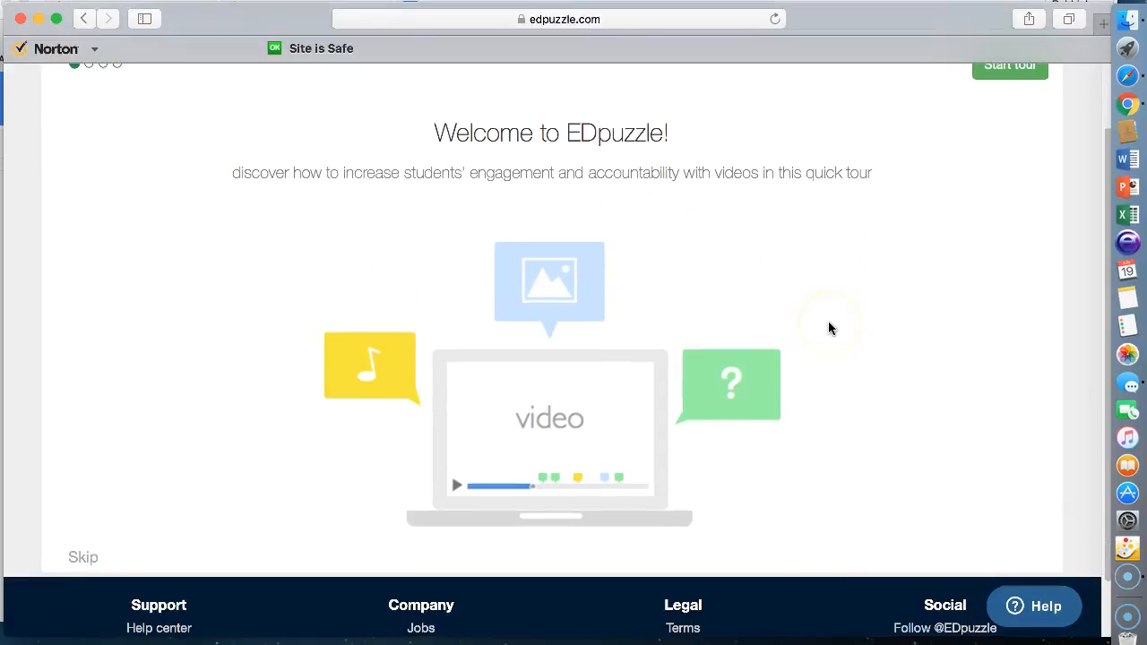
pyautogui.click(76, 568)
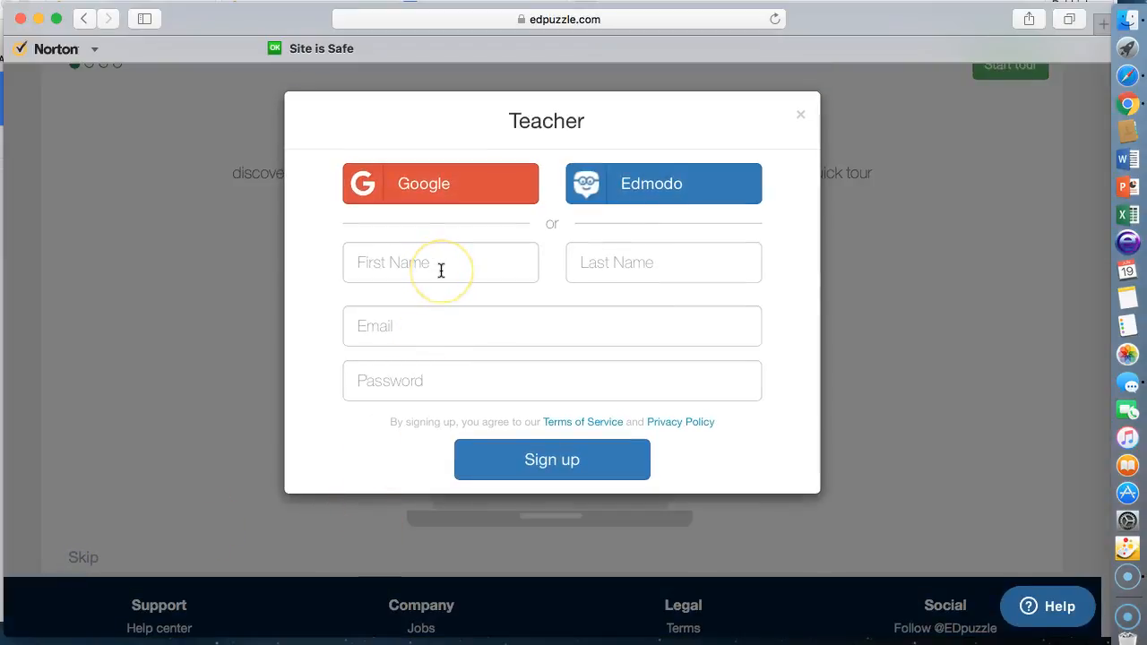
# Enter the teacher's first name, last name, e-mail and password, then submit the sign-up form.
pyautogui.click(465, 190)
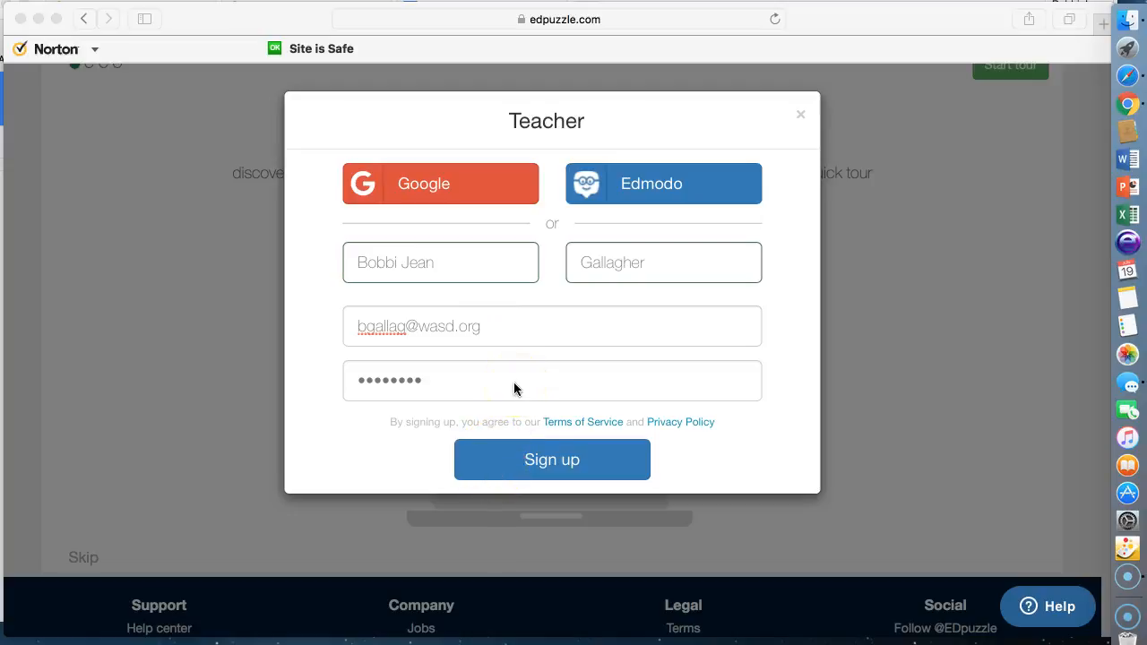
pyautogui.click(526, 466)
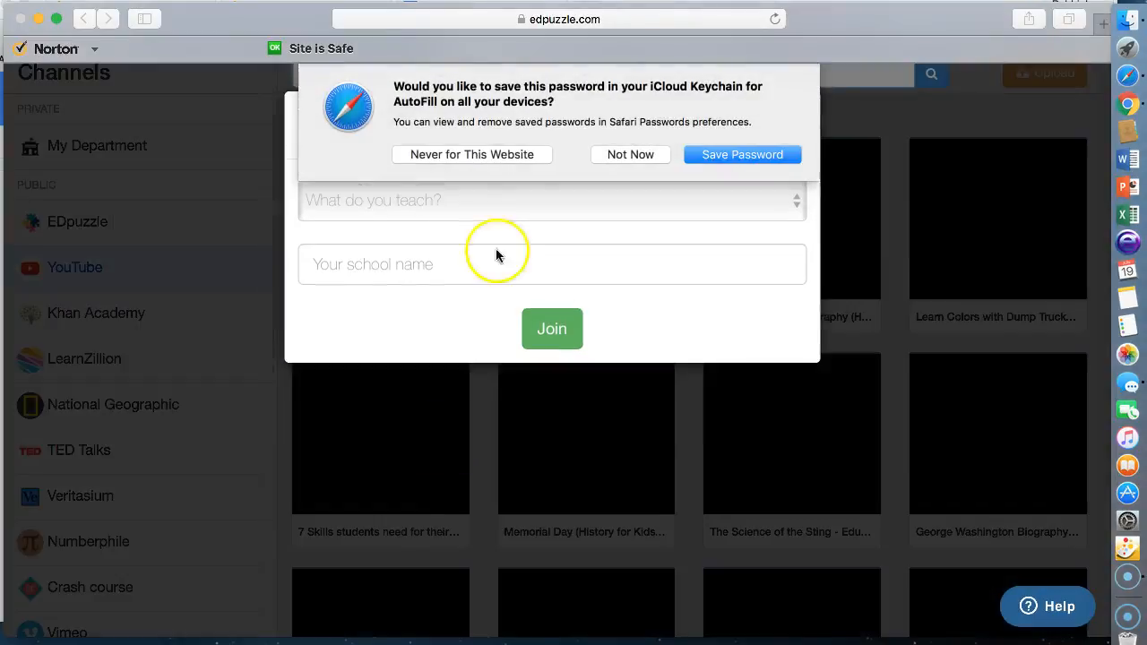
# Decline Safari's password prompt and join with General education as the teaching subject.
pyautogui.click(616, 154)
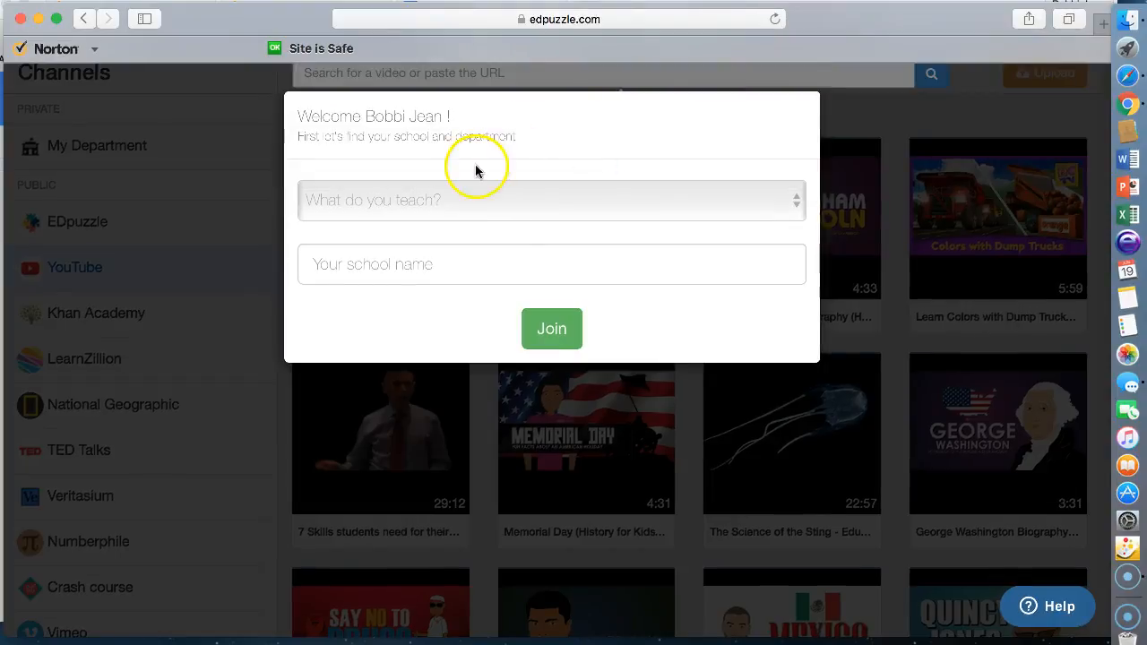
pyautogui.click(440, 200)
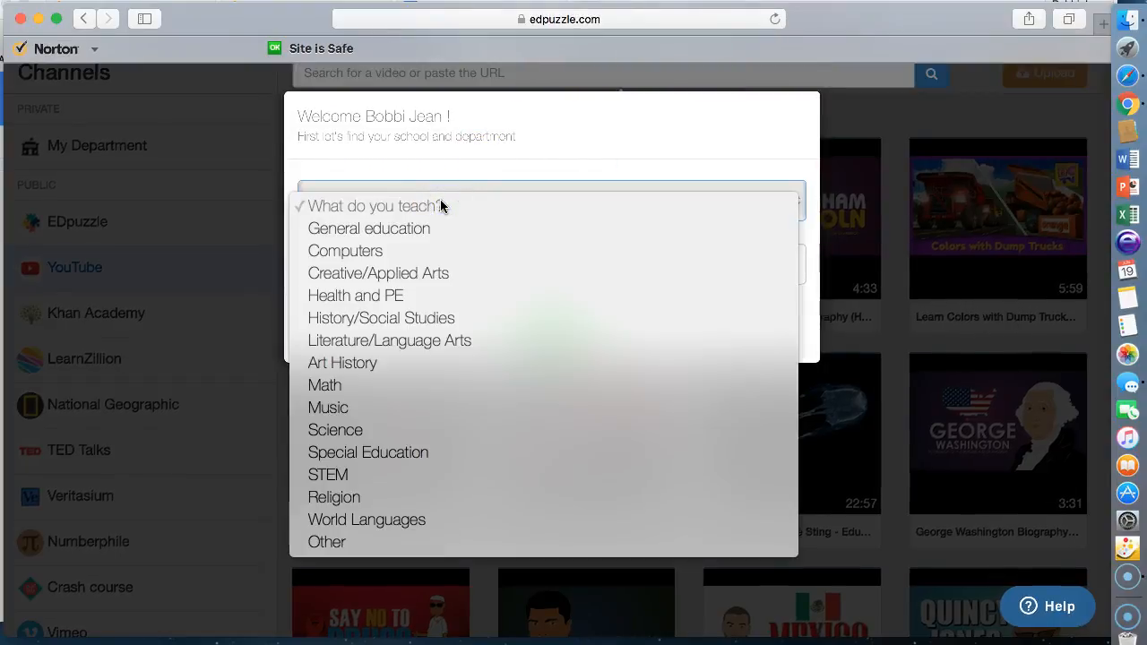
pyautogui.click(426, 224)
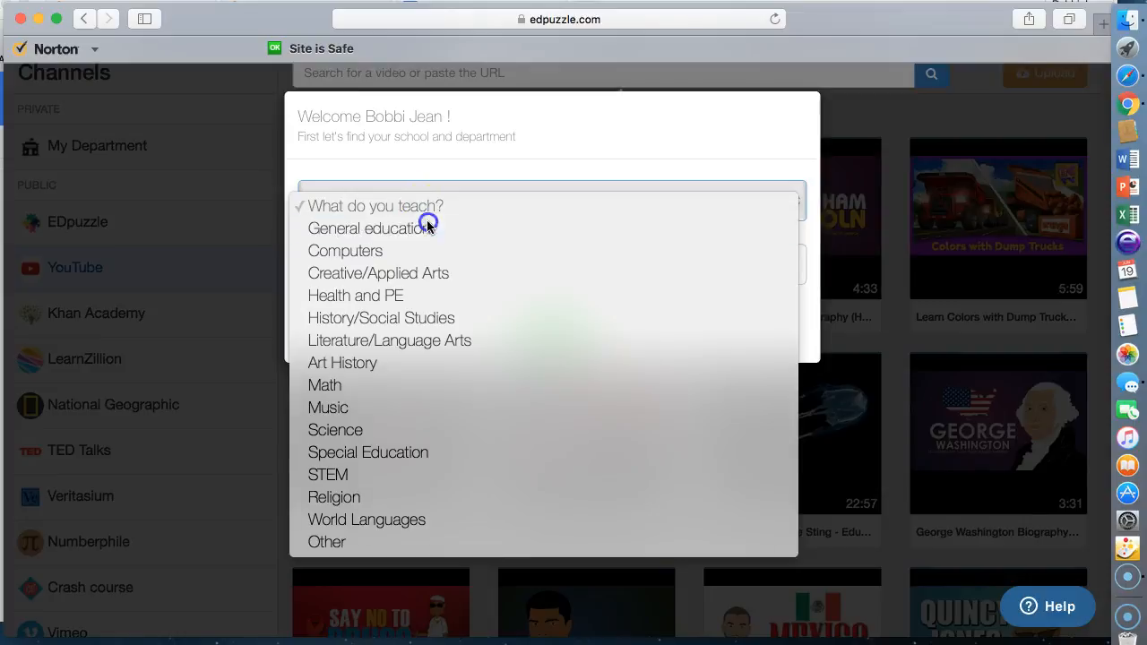
pyautogui.click(410, 267)
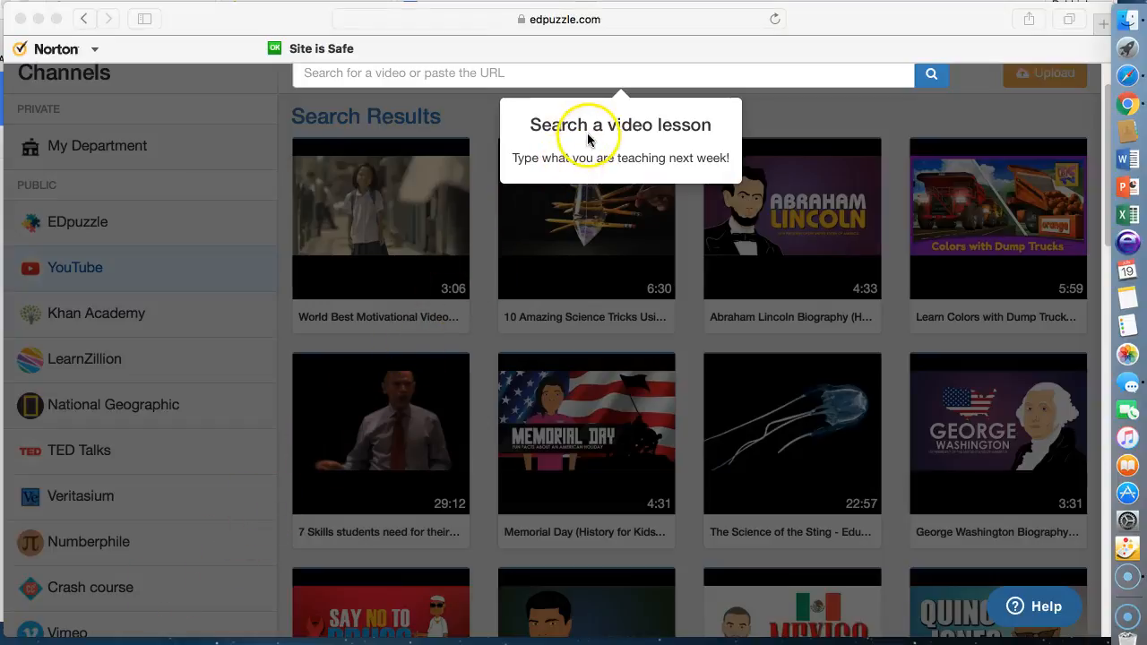
pyautogui.click(500, 75)
# Search EDpuzzle for 'prime and composite' videos.
pyautogui.click(486, 74)
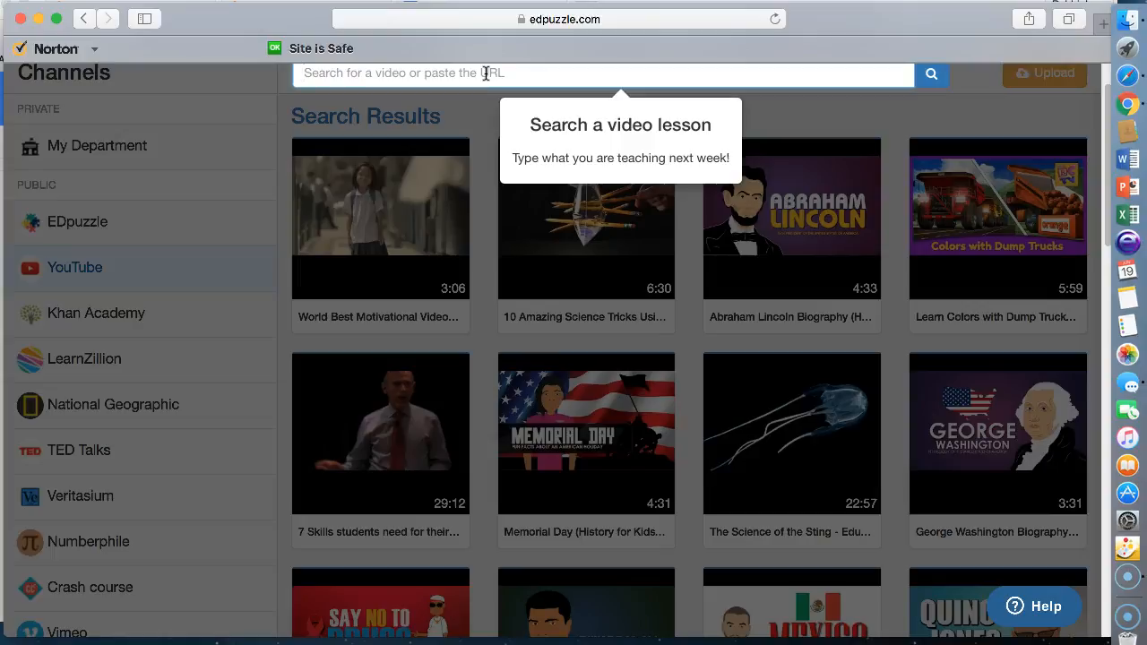
pyautogui.write('prime an')
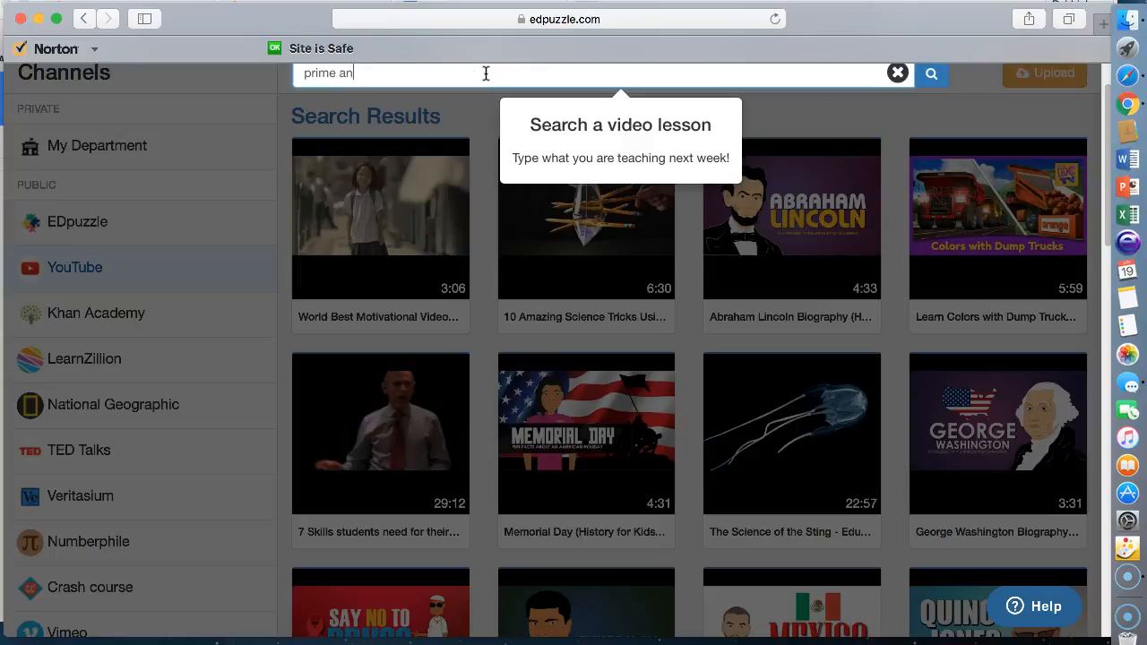
pyautogui.write('d composi')
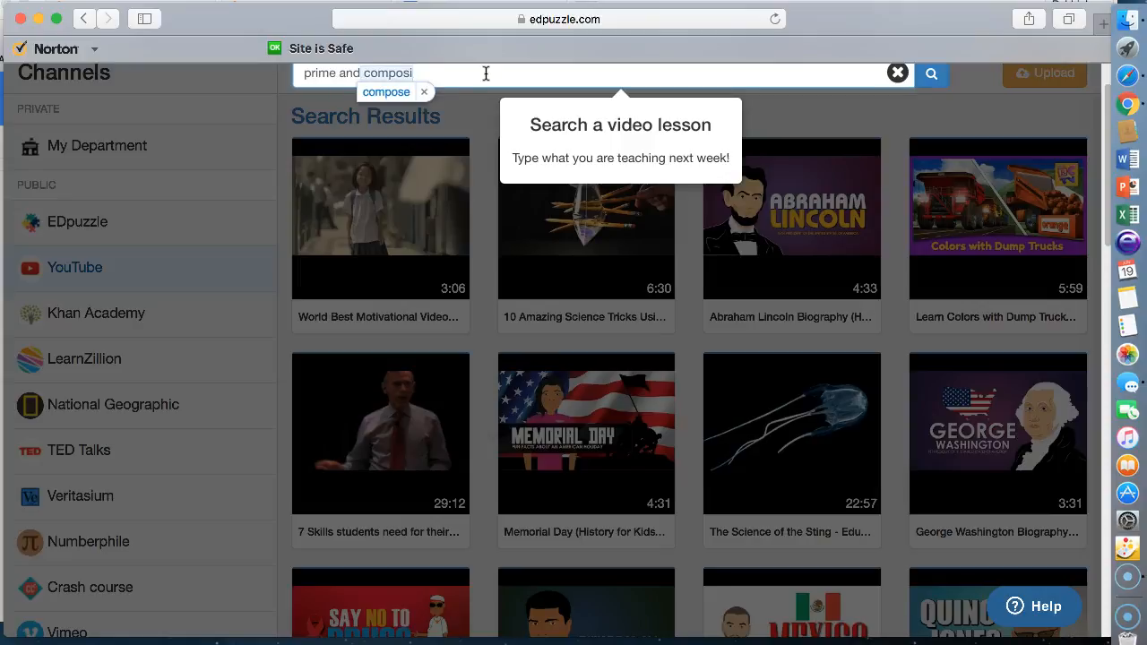
pyautogui.write('te')
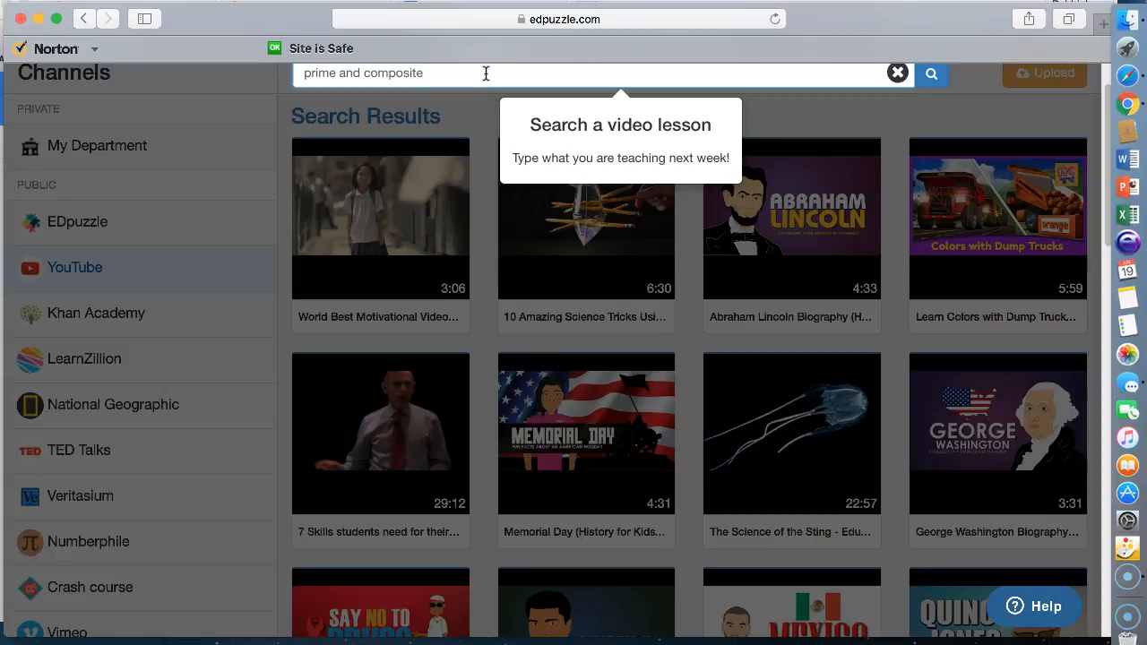
pyautogui.press('Return')
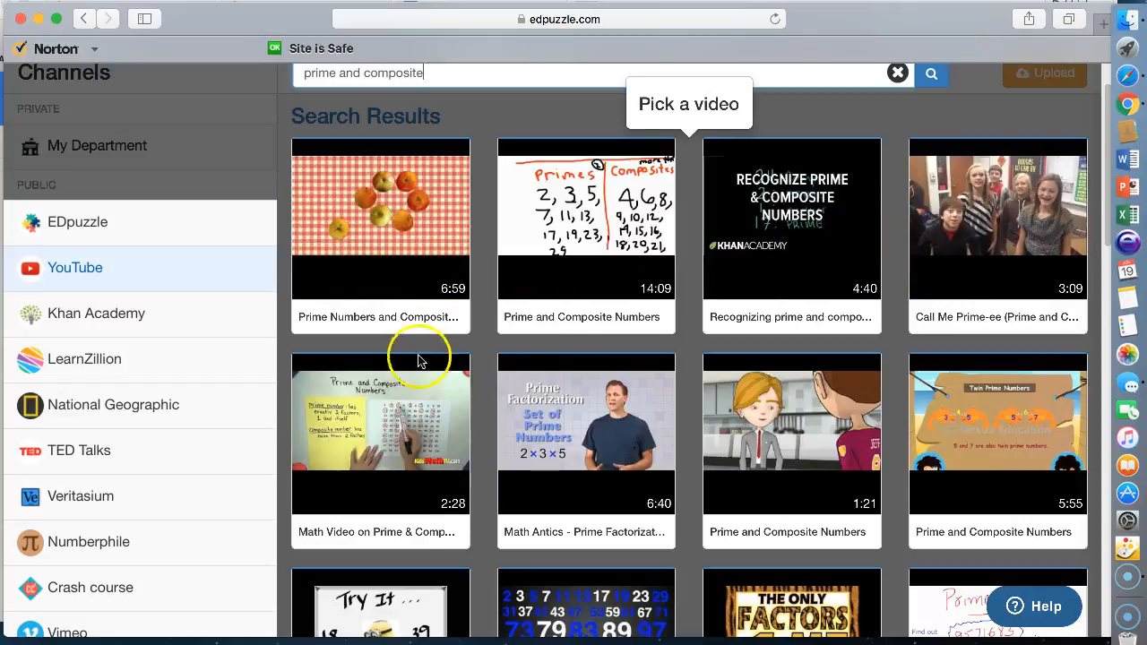
# Build a lesson from the first apple-themed 'Prime Numbers and Composite Numbers' result.
pyautogui.moveTo(744, 268)
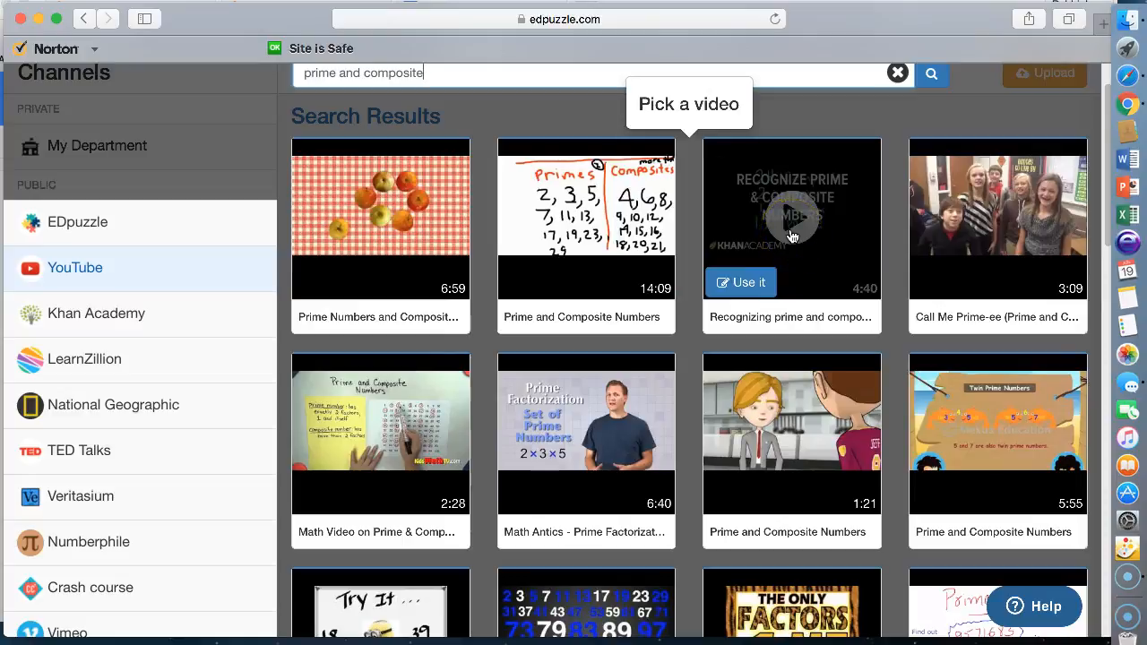
pyautogui.moveTo(655, 487)
pyautogui.scroll(-1, 657, 489)
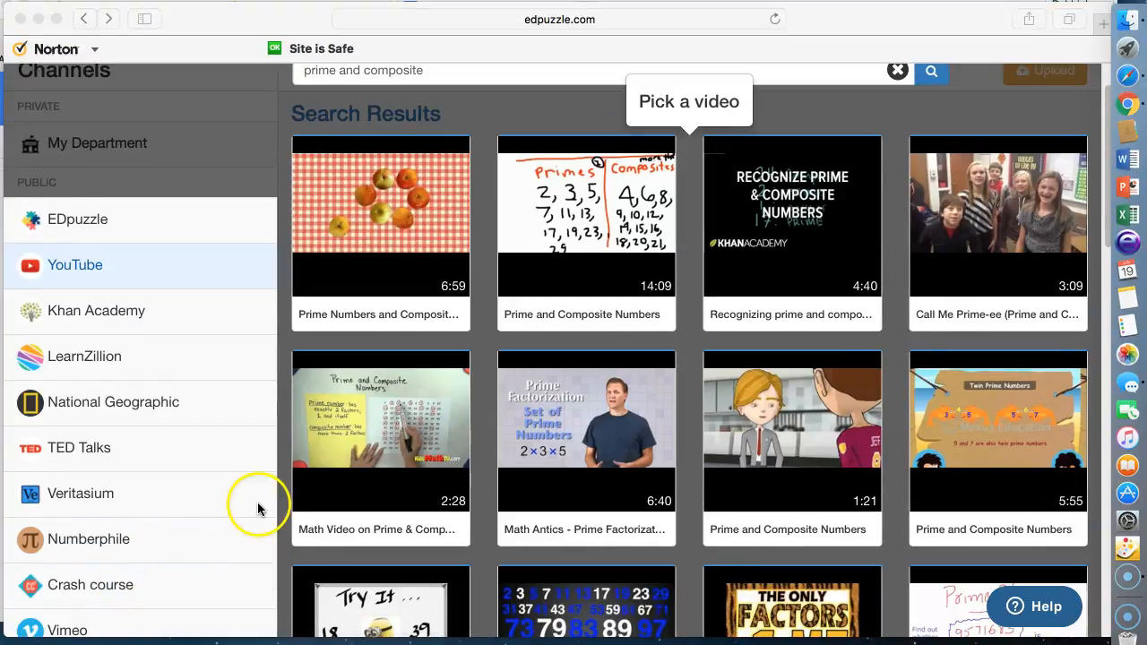
pyautogui.click(332, 281)
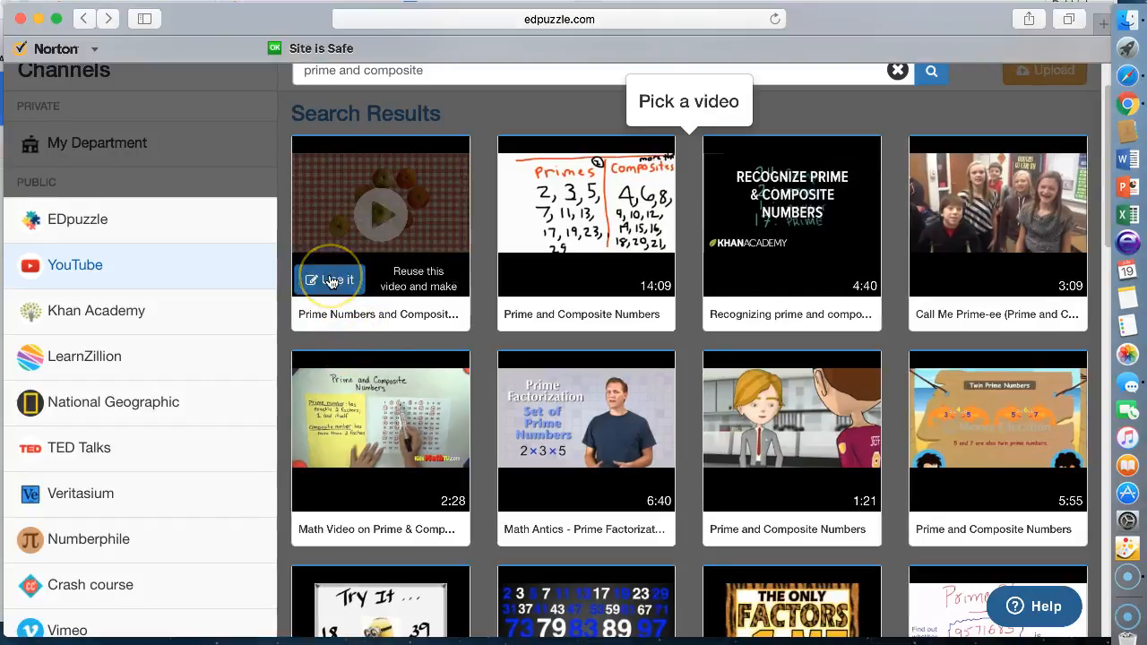
pyautogui.click(331, 281)
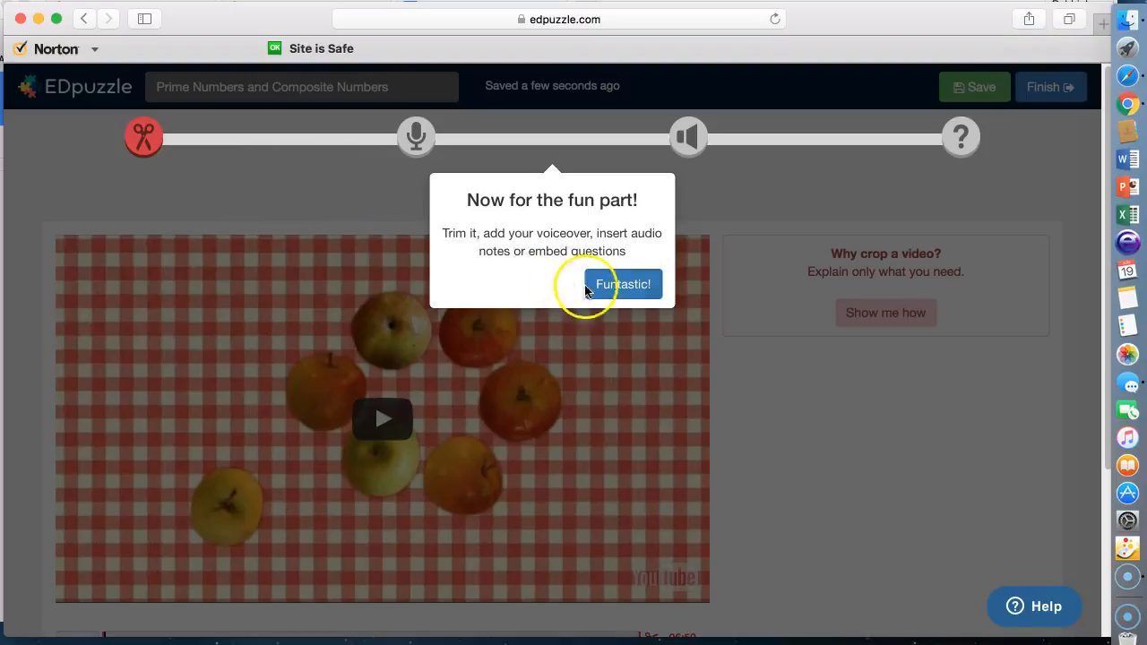
# Dismiss the editor introduction, briefly play the cropping tutorial, then close its instructions.
pyautogui.click(616, 287)
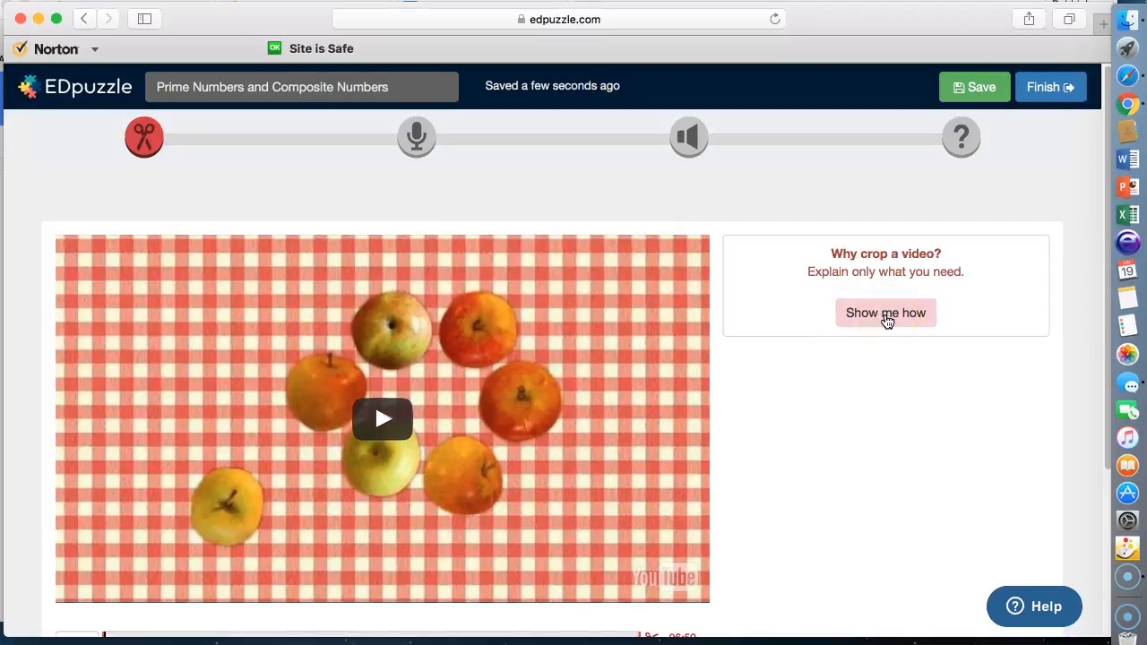
pyautogui.click(873, 324)
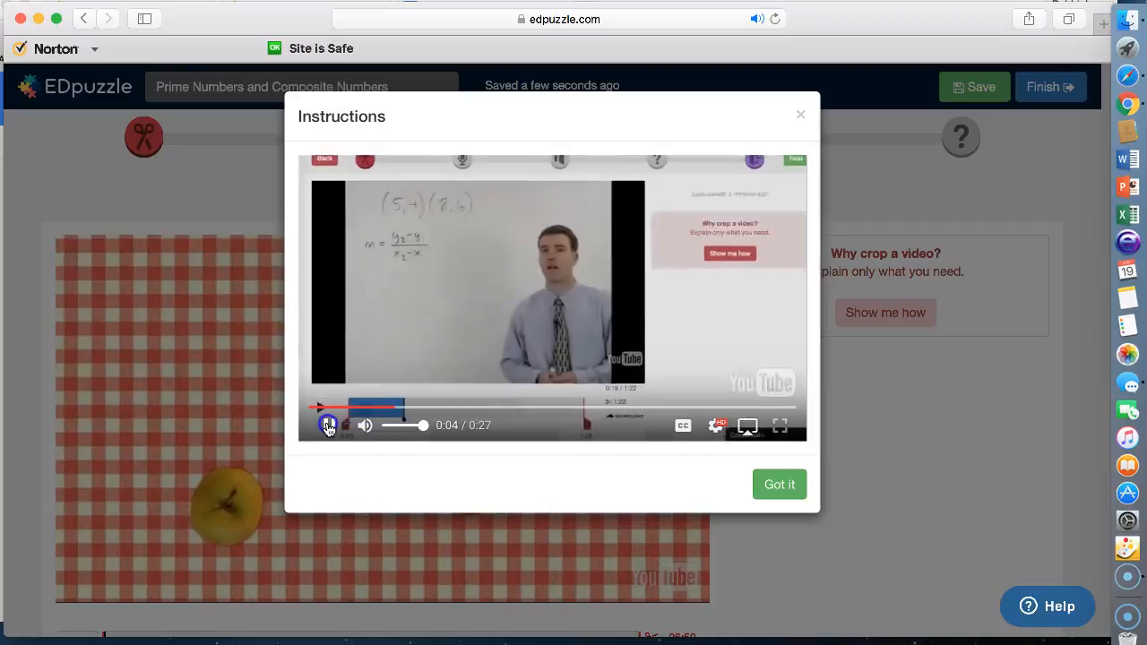
pyautogui.click(329, 427)
pyautogui.click(599, 524)
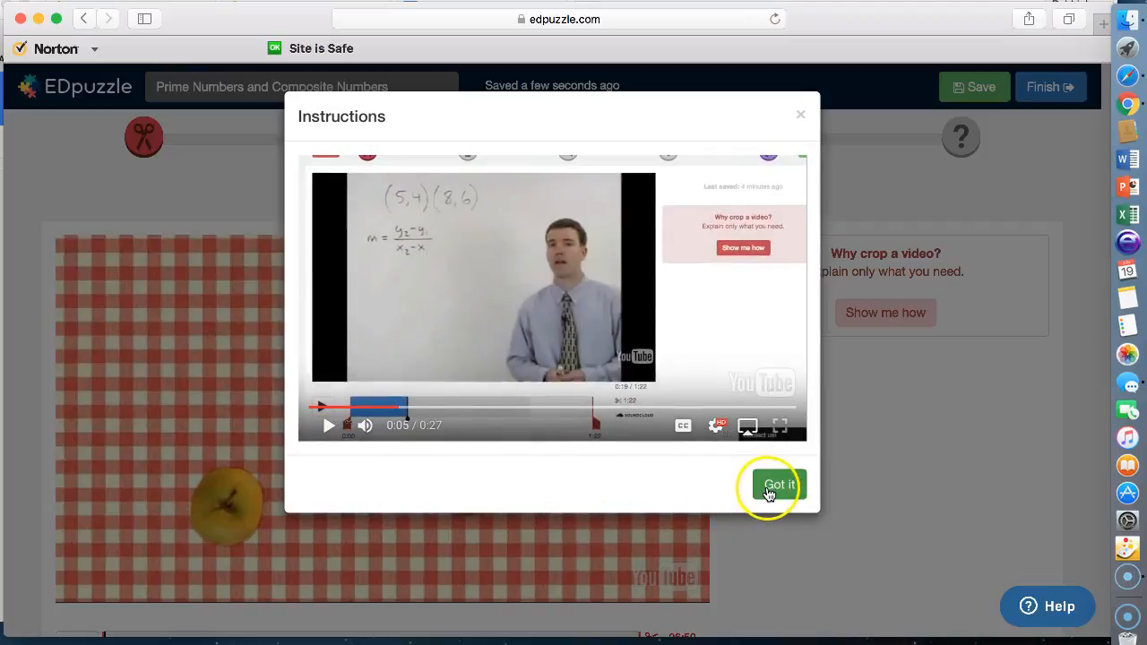
pyautogui.click(800, 122)
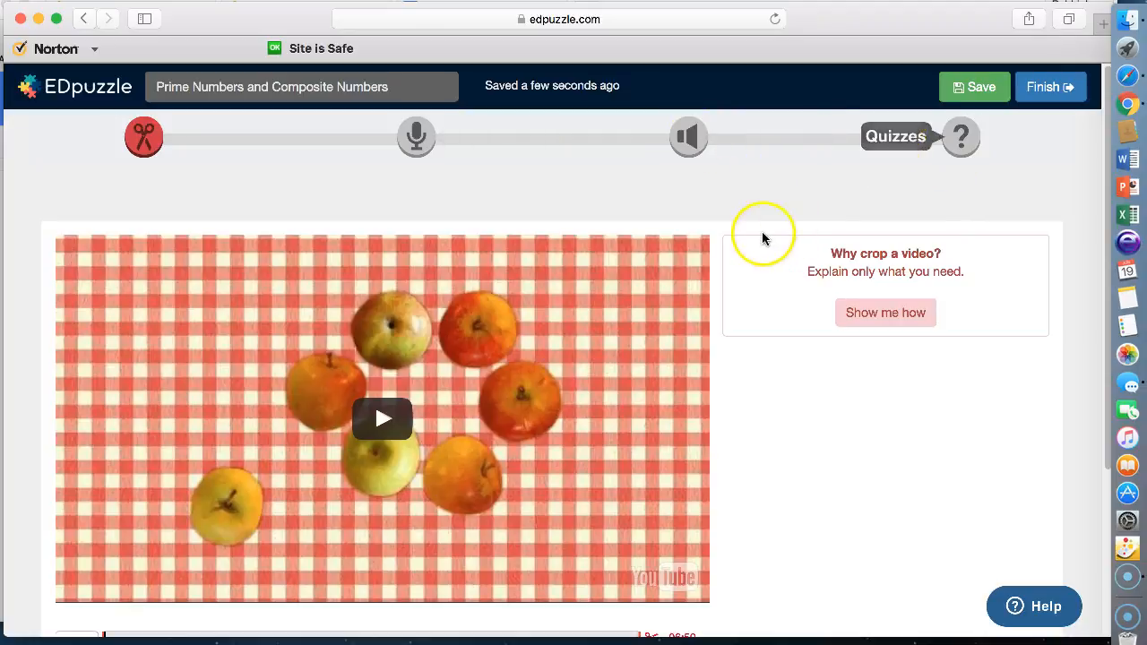
# Go to the 01:31 marker on the apple video's timeline.
pyautogui.scroll(-2, 761, 238)
pyautogui.scroll(-5, 762, 238)
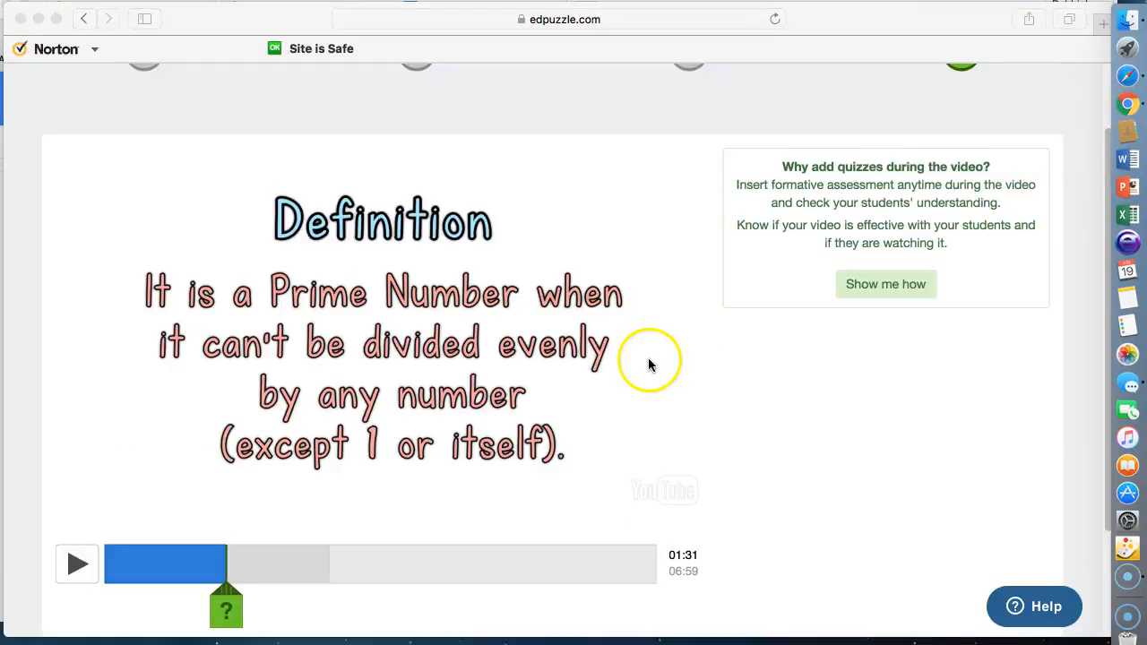
pyautogui.scroll(3, 645, 364)
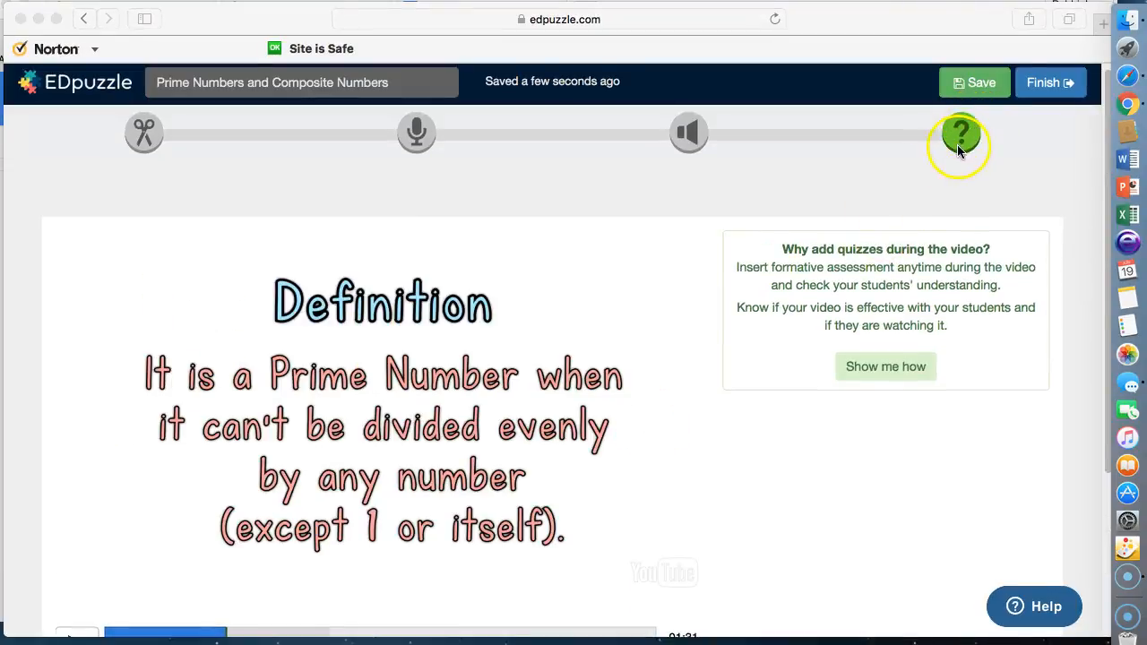
pyautogui.scroll(-5, 706, 415)
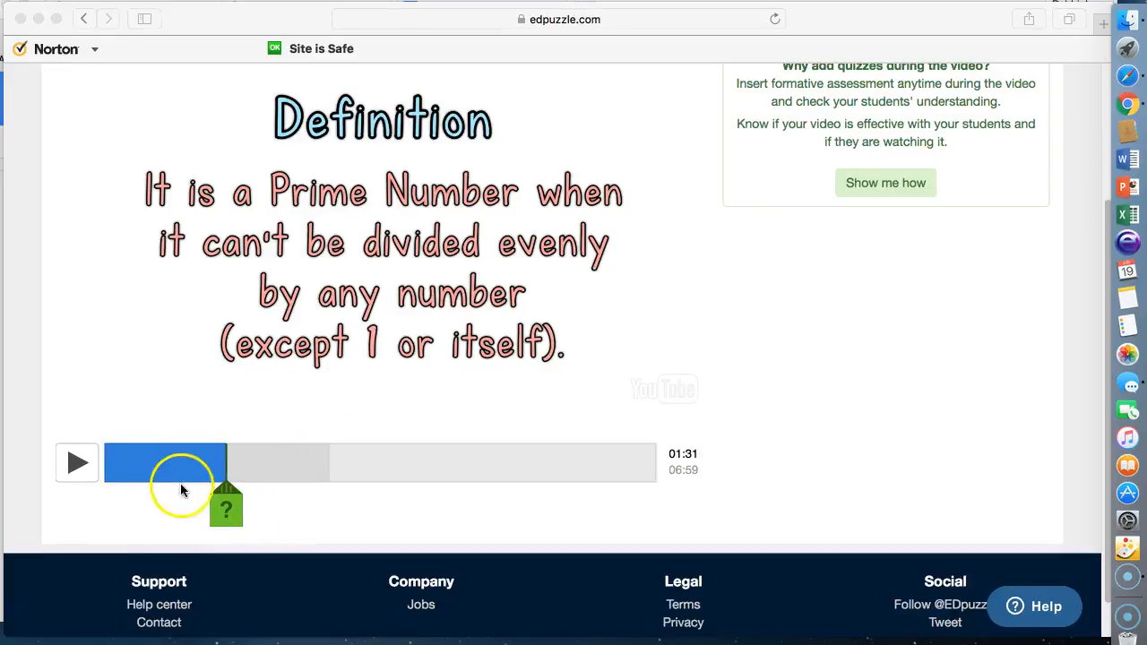
pyautogui.click(228, 511)
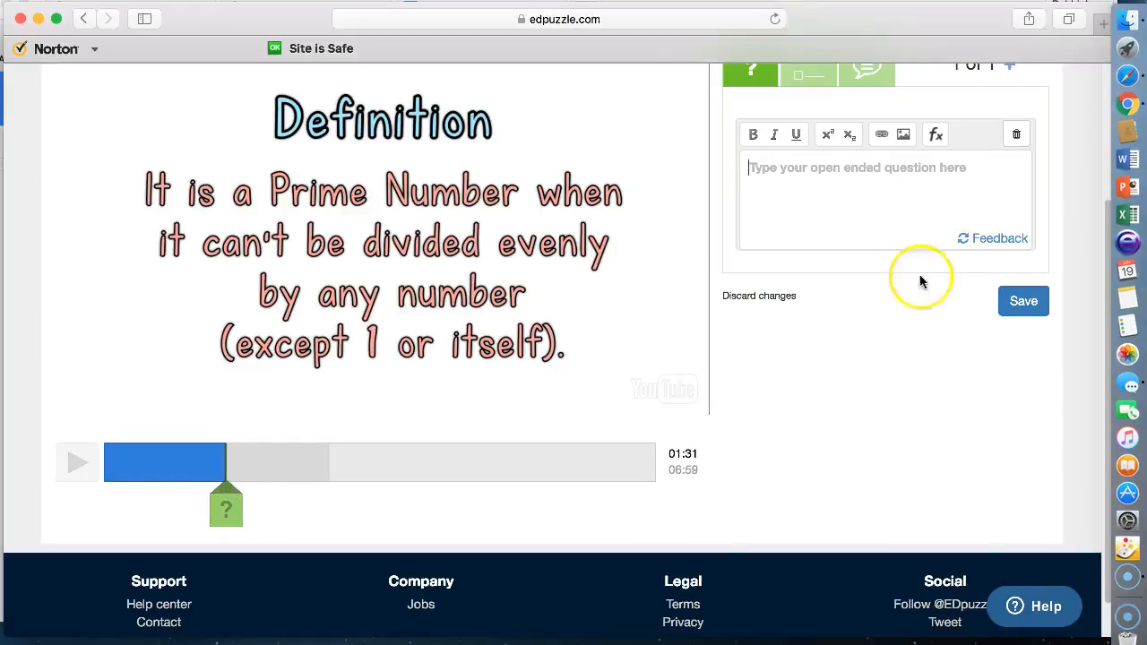
# Add and save a comment reading 'Take notes.' at 01:31.
pyautogui.scroll(1, 806, 394)
pyautogui.scroll(2, 798, 401)
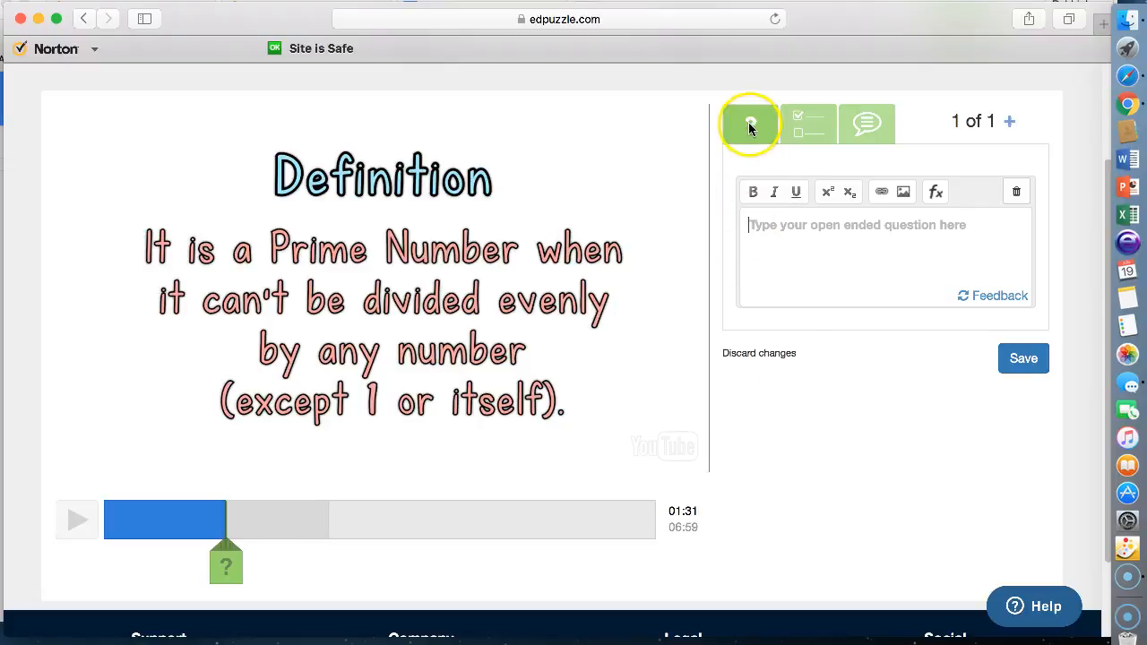
pyautogui.click(808, 133)
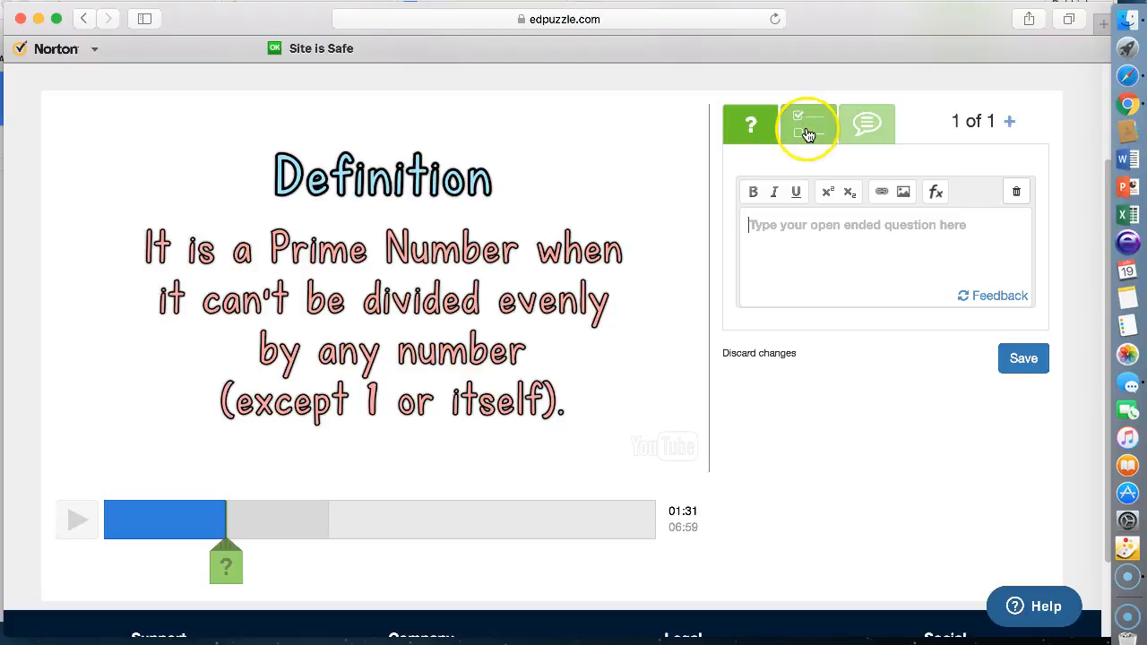
pyautogui.click(875, 130)
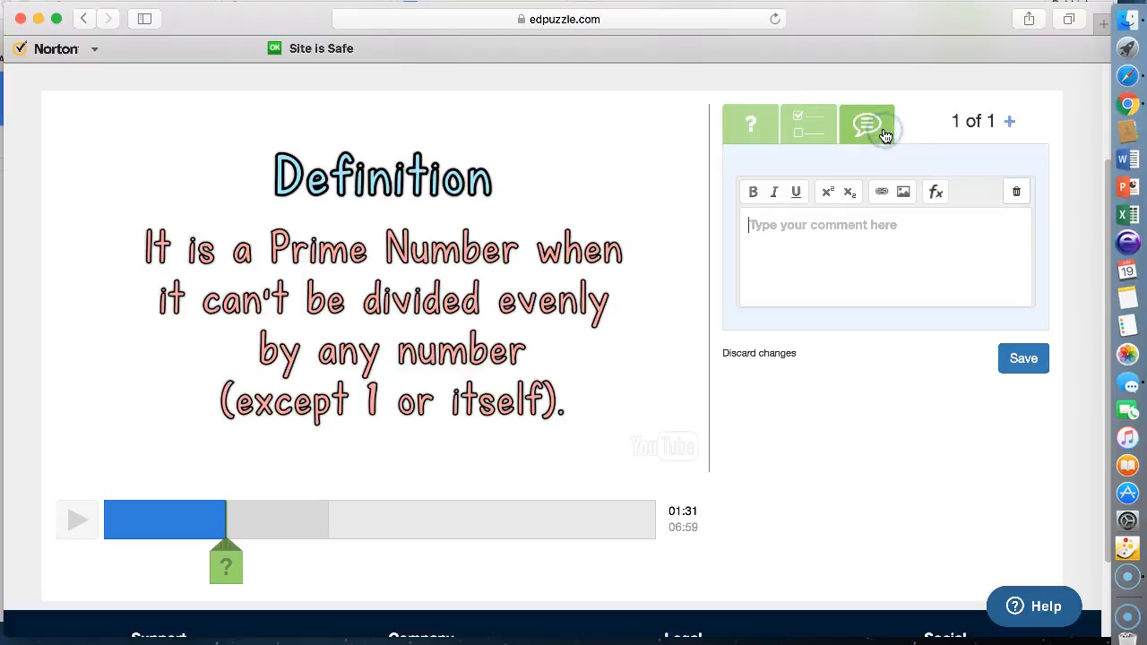
pyautogui.click(787, 265)
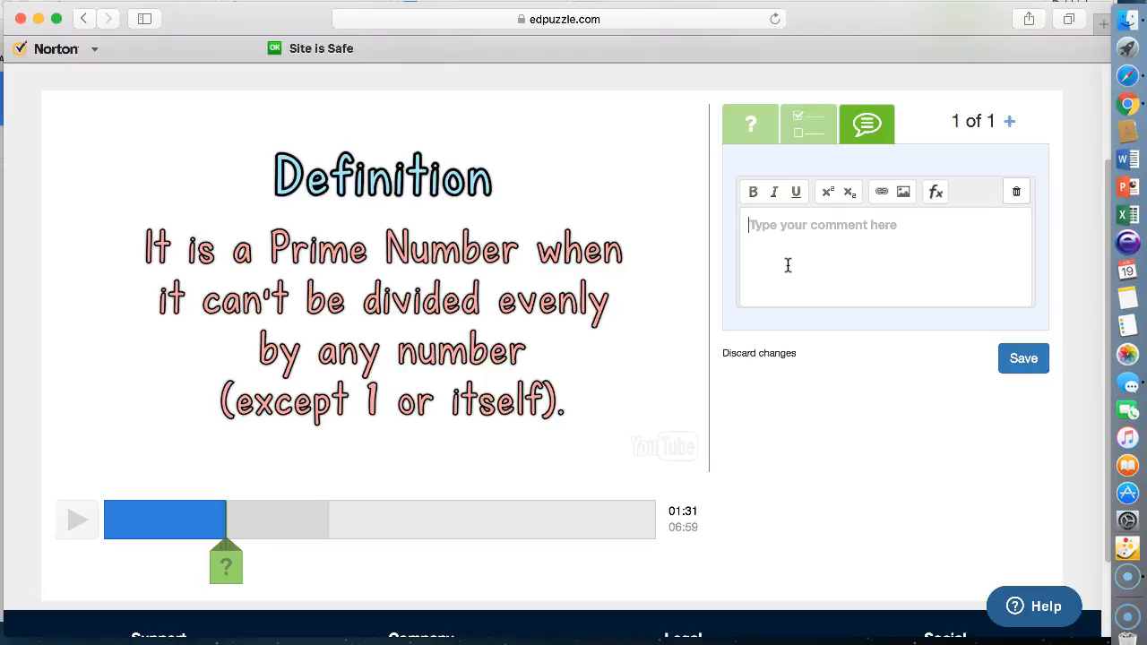
pyautogui.write('Take notez')
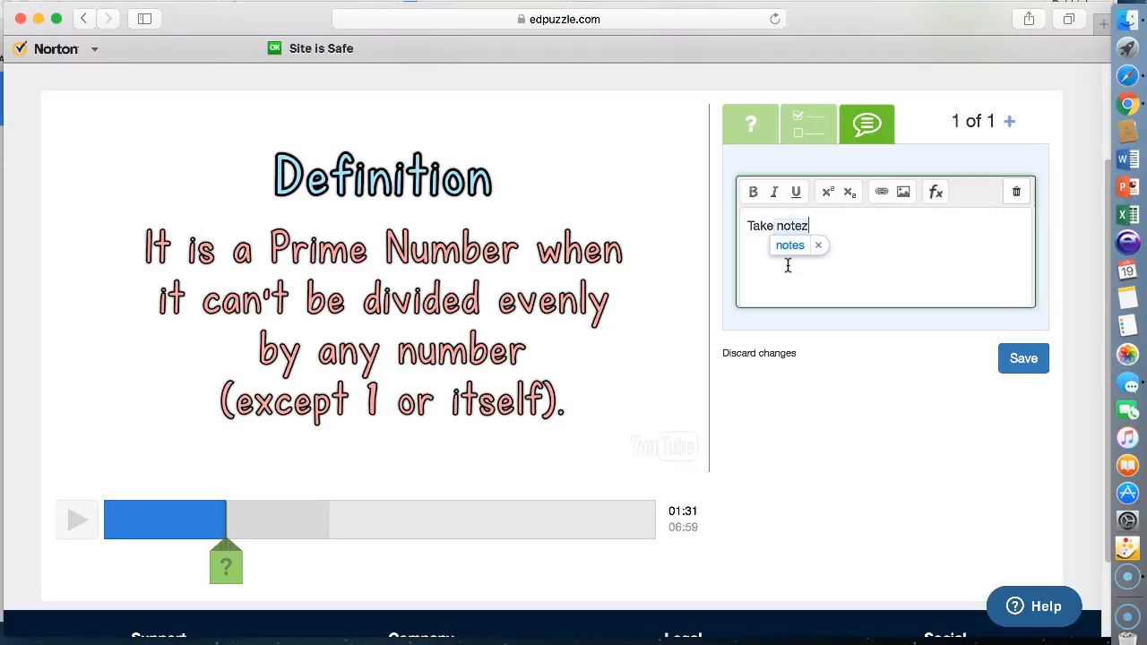
pyautogui.press('BackSpace')
pyautogui.click(1022, 356)
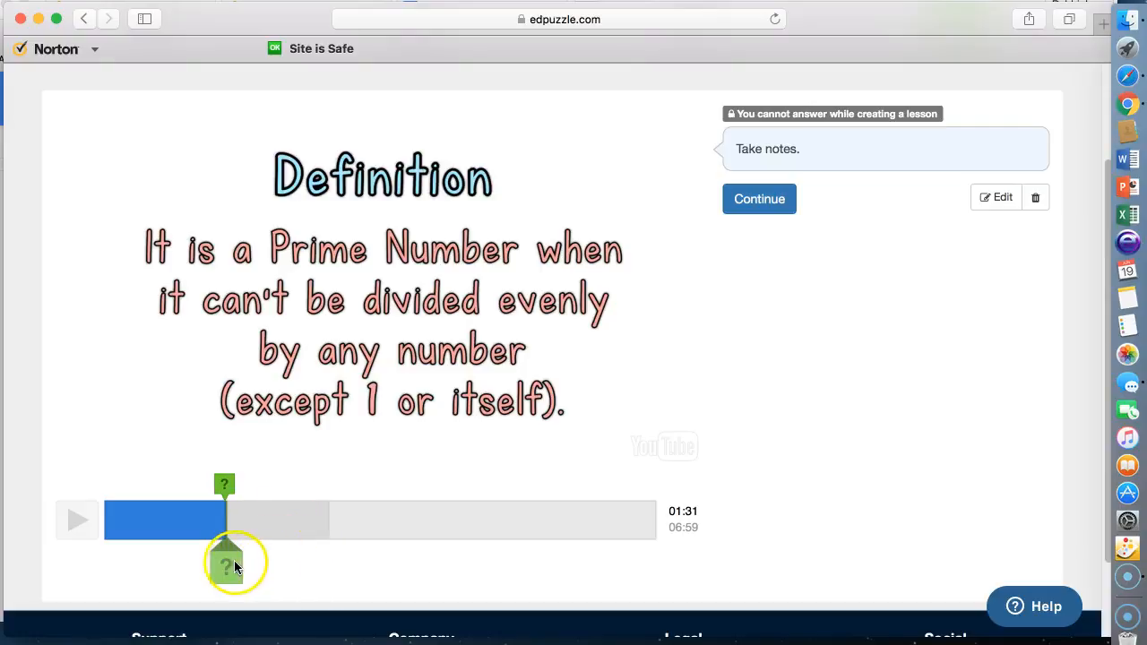
# Save the question 'Is 7 a prime number or composite number?' with Prime correct and Composite incorrect.
pyautogui.scroll(-1, 776, 457)
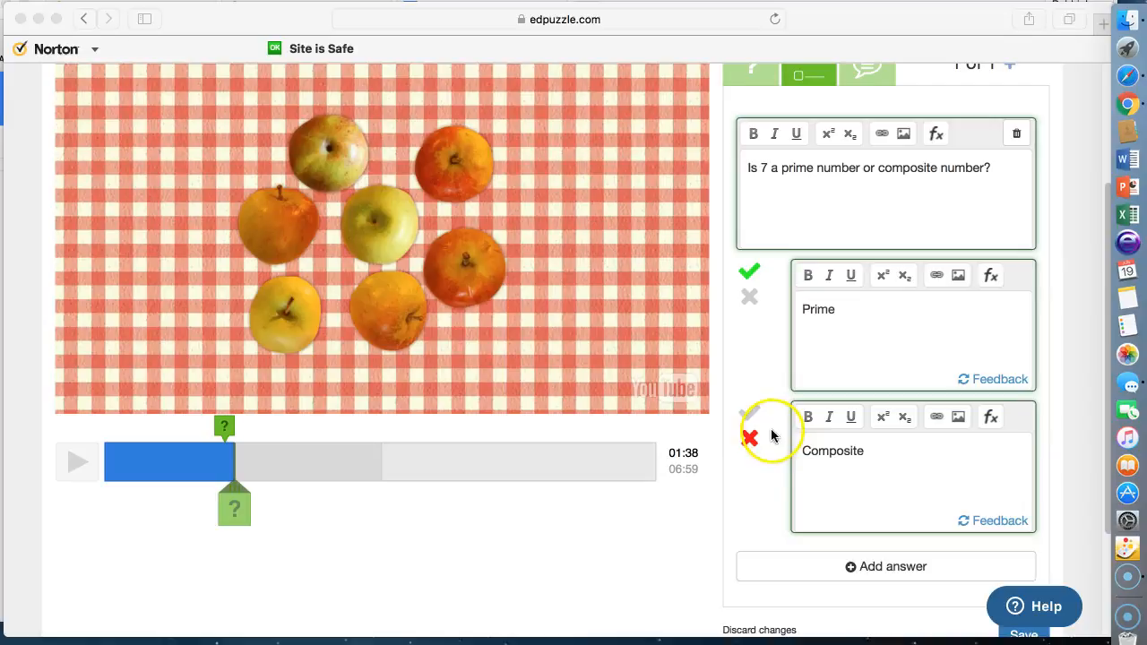
pyautogui.scroll(-2, 789, 471)
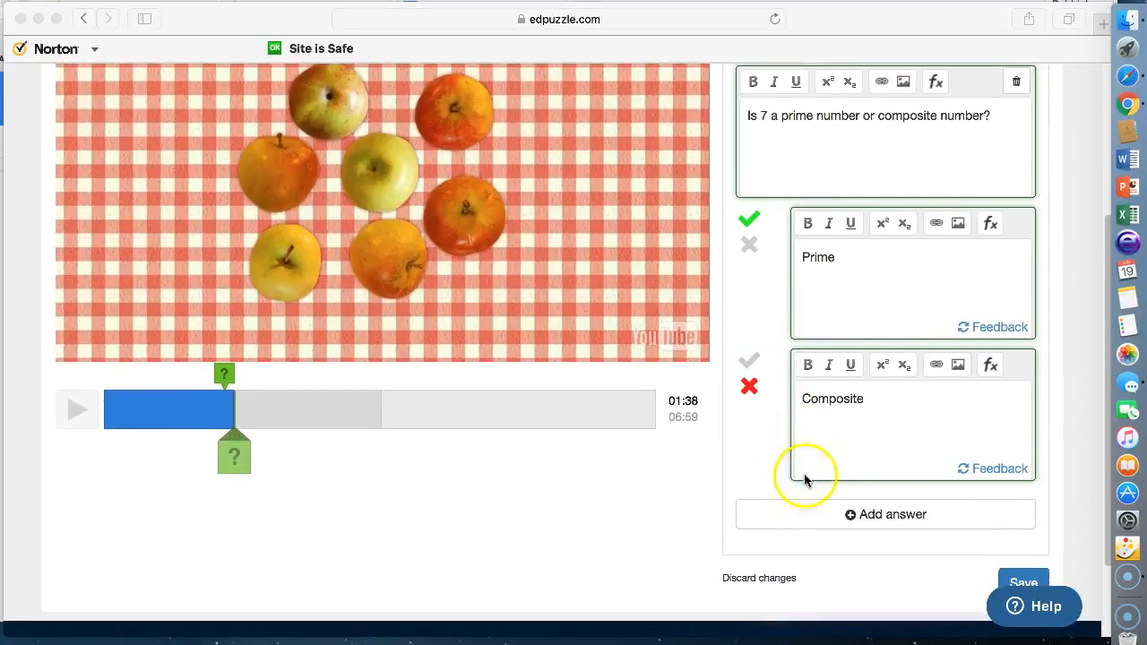
pyautogui.scroll(-2, 817, 523)
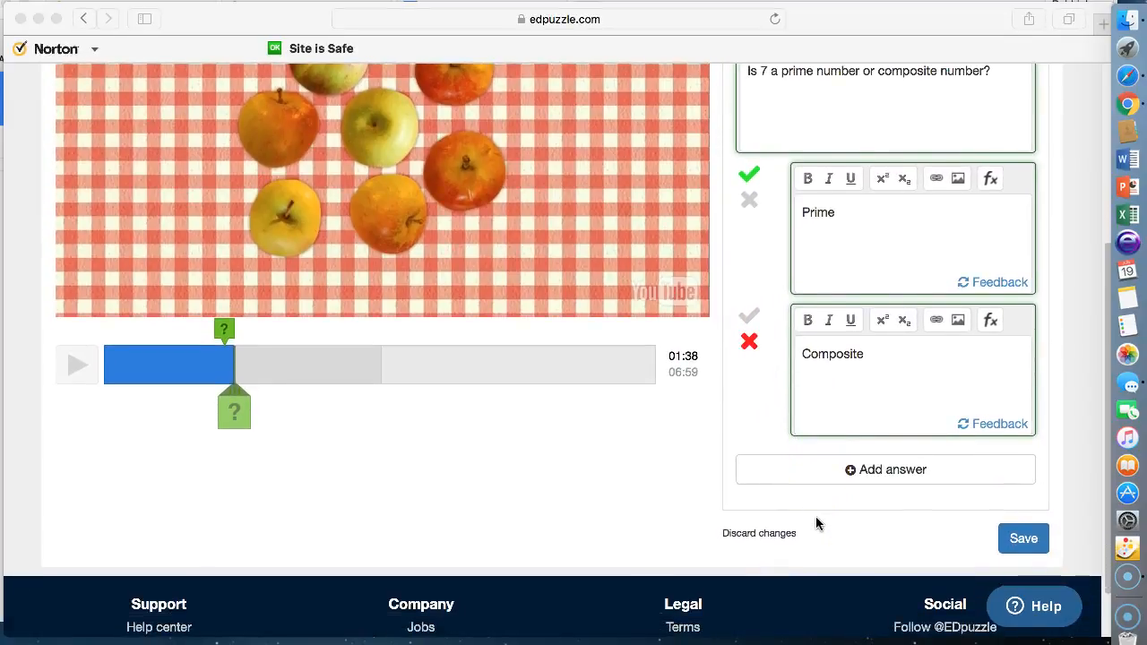
pyautogui.click(1021, 540)
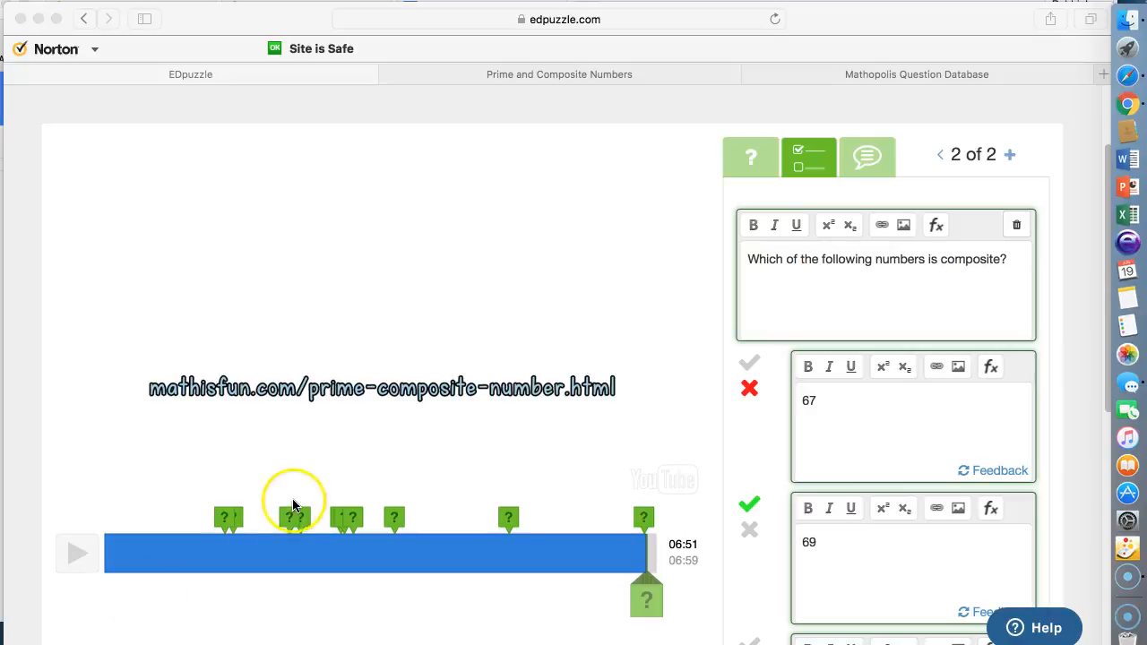
# At the 06:51 marker, add a blank open-ended question as item 3 of 3.
pyautogui.click(652, 608)
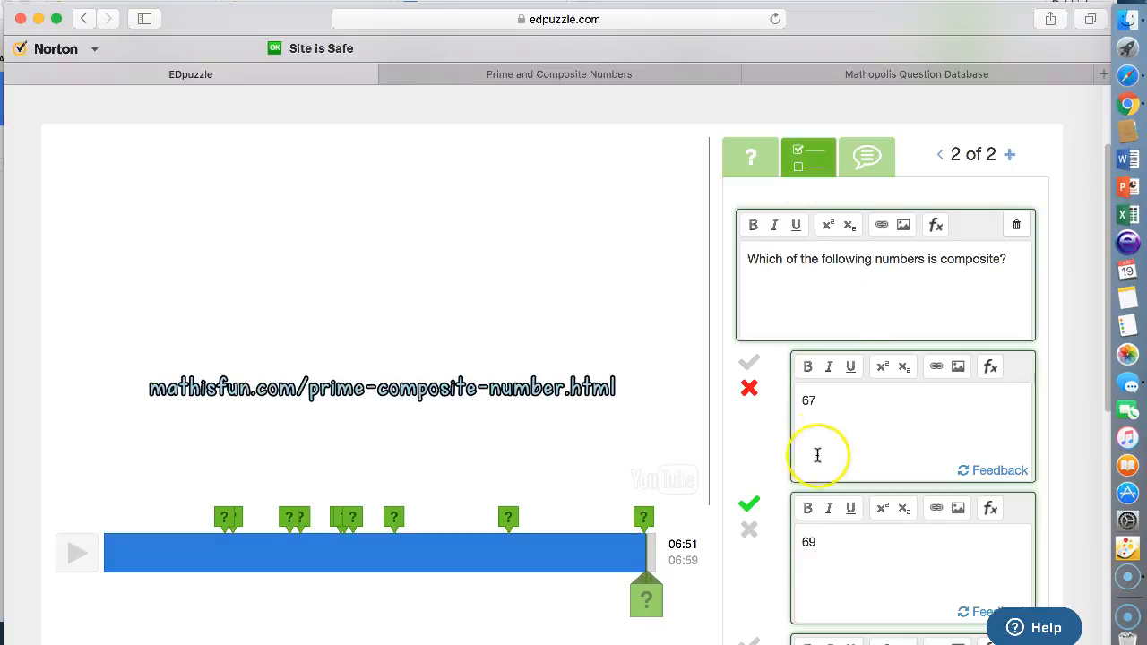
pyautogui.scroll(-3, 849, 459)
pyautogui.scroll(-5, 848, 459)
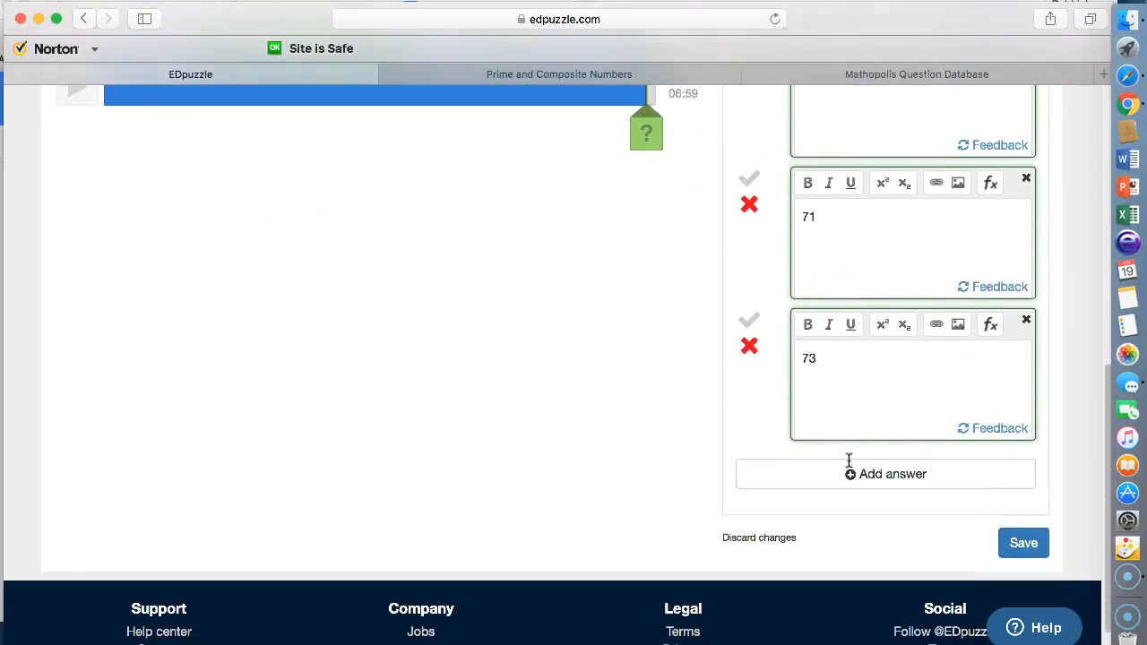
pyautogui.scroll(8, 860, 359)
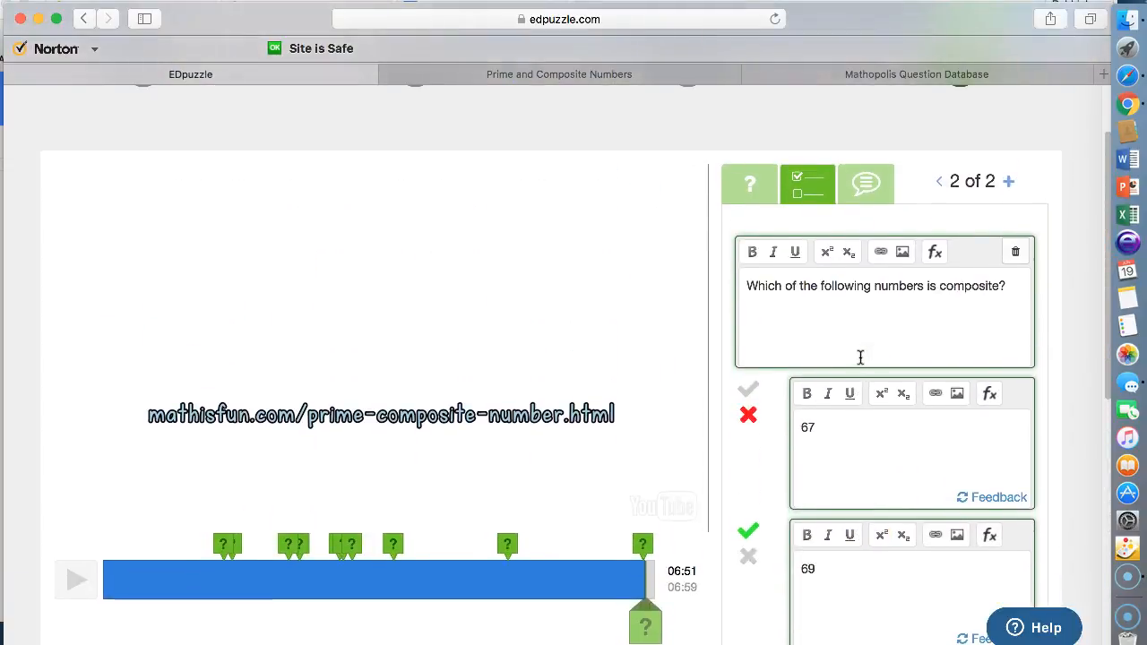
pyautogui.click(1010, 183)
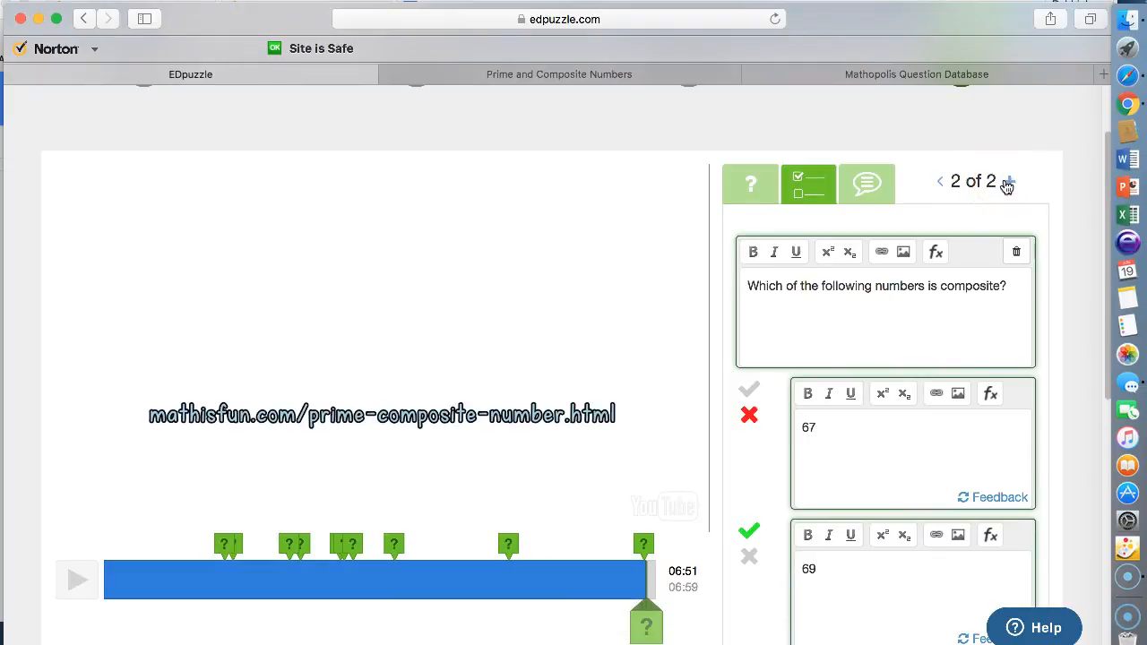
pyautogui.click(1008, 183)
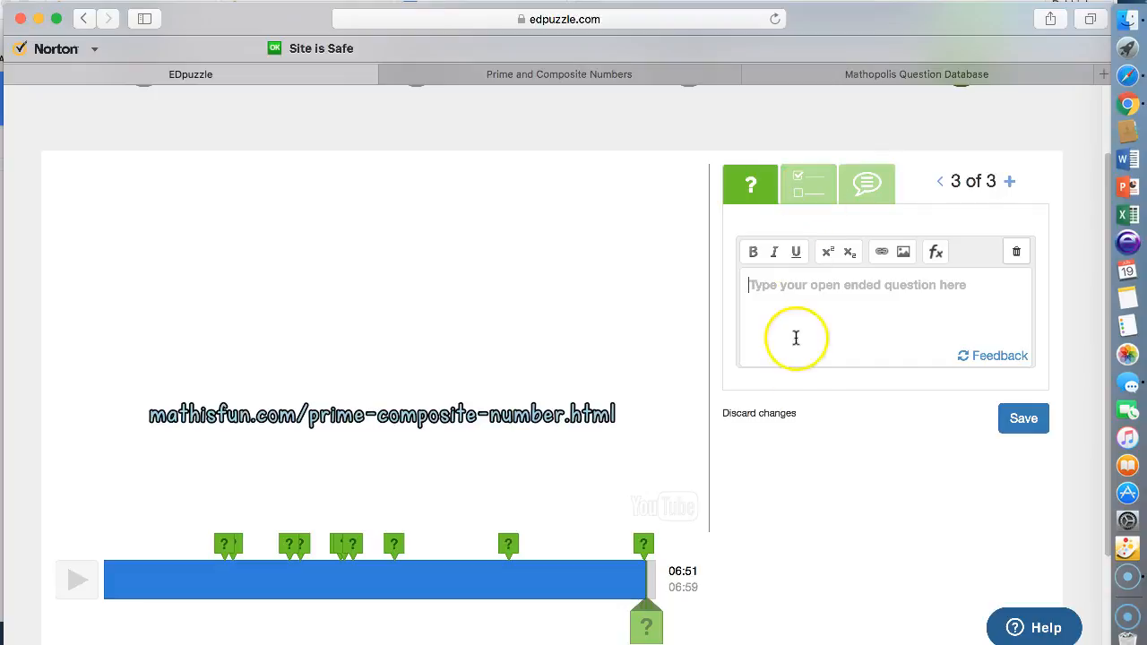
pyautogui.scroll(-2, 813, 429)
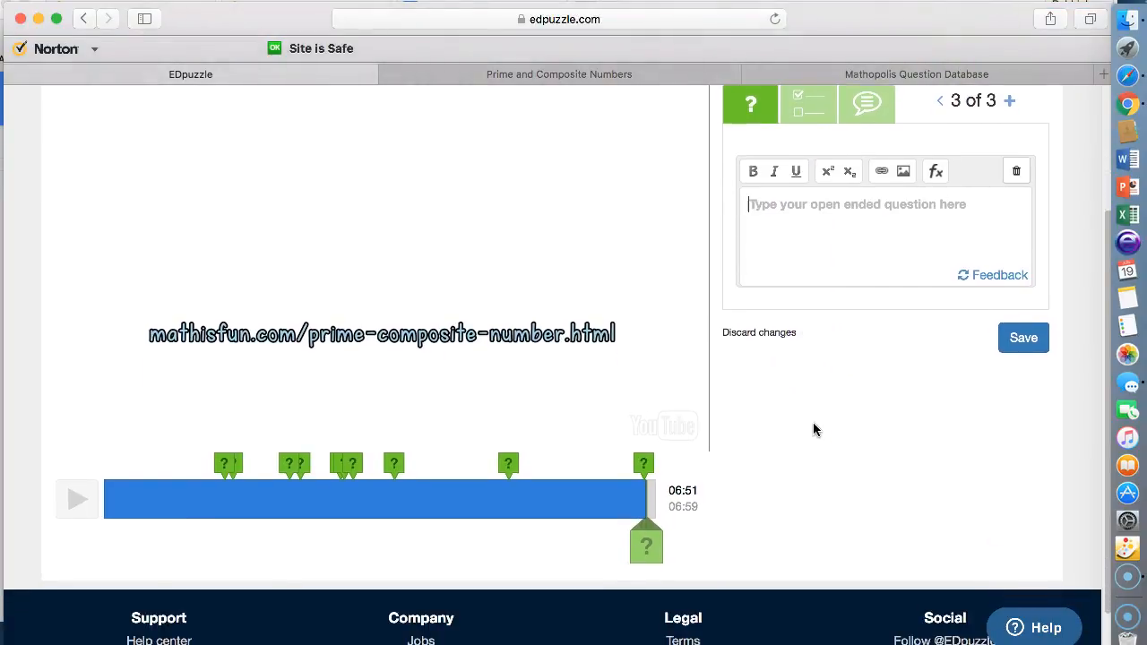
# Insert the Math is Fun prime-composite link labelled 'Prime and Composite explanation' into the comment.
pyautogui.scroll(1, 813, 422)
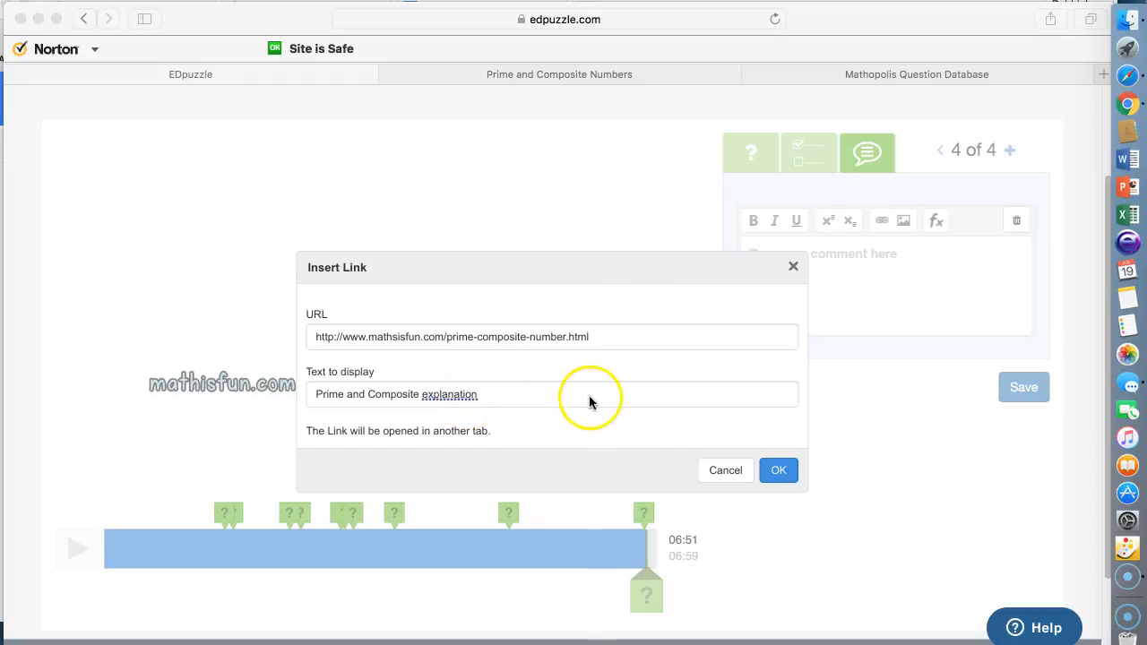
pyautogui.click(778, 474)
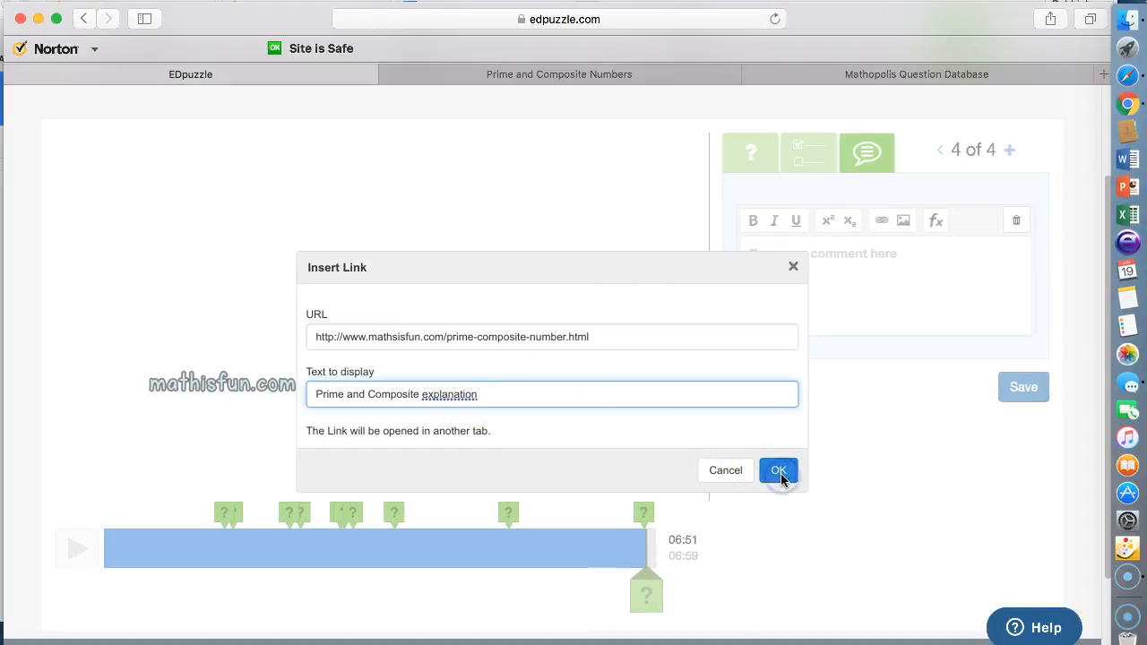
pyautogui.click(779, 472)
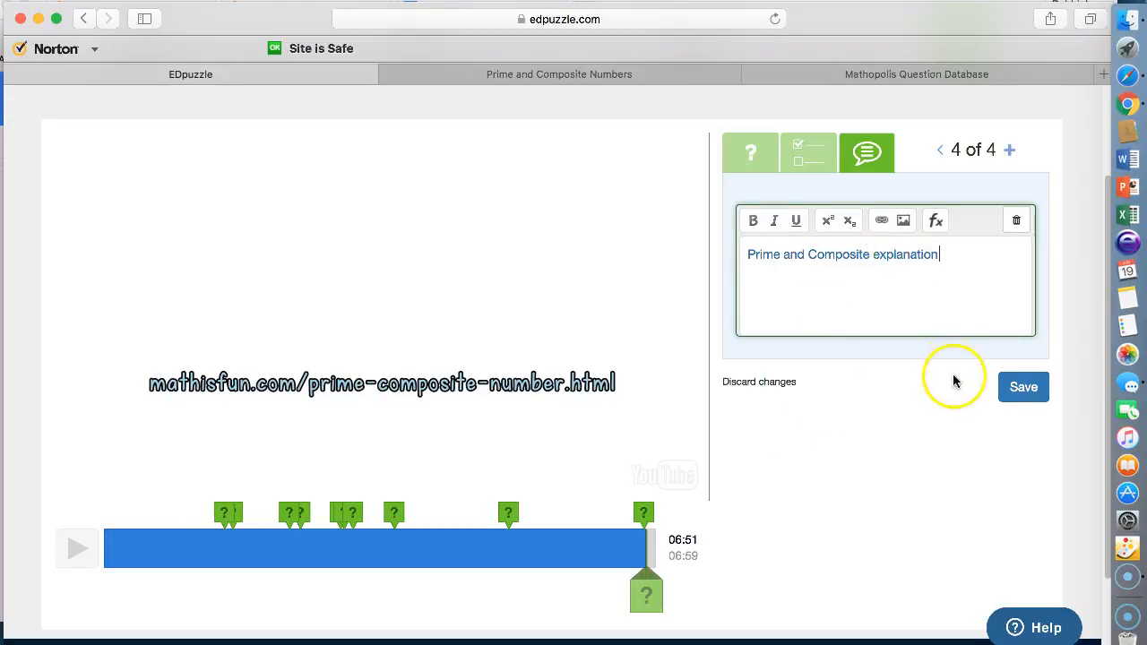
# Save the comment, then follow its 'Prime and Composite explanation' link to the Math is Fun page.
pyautogui.click(1024, 388)
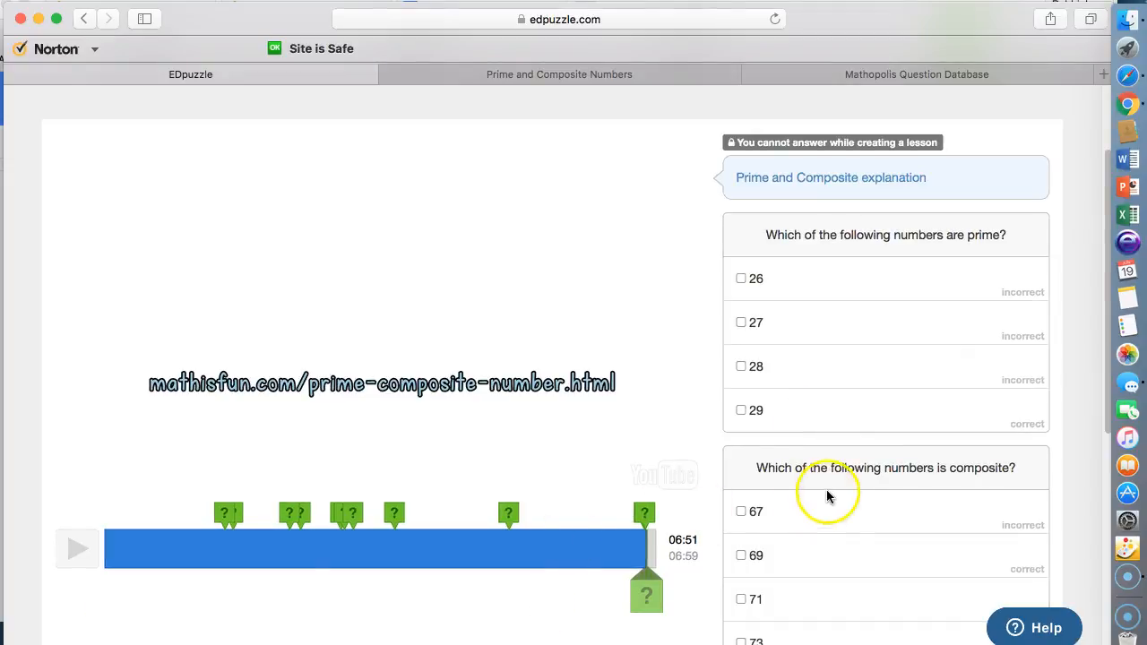
pyautogui.scroll(-5, 842, 491)
pyautogui.scroll(-3, 847, 489)
pyautogui.scroll(3, 848, 489)
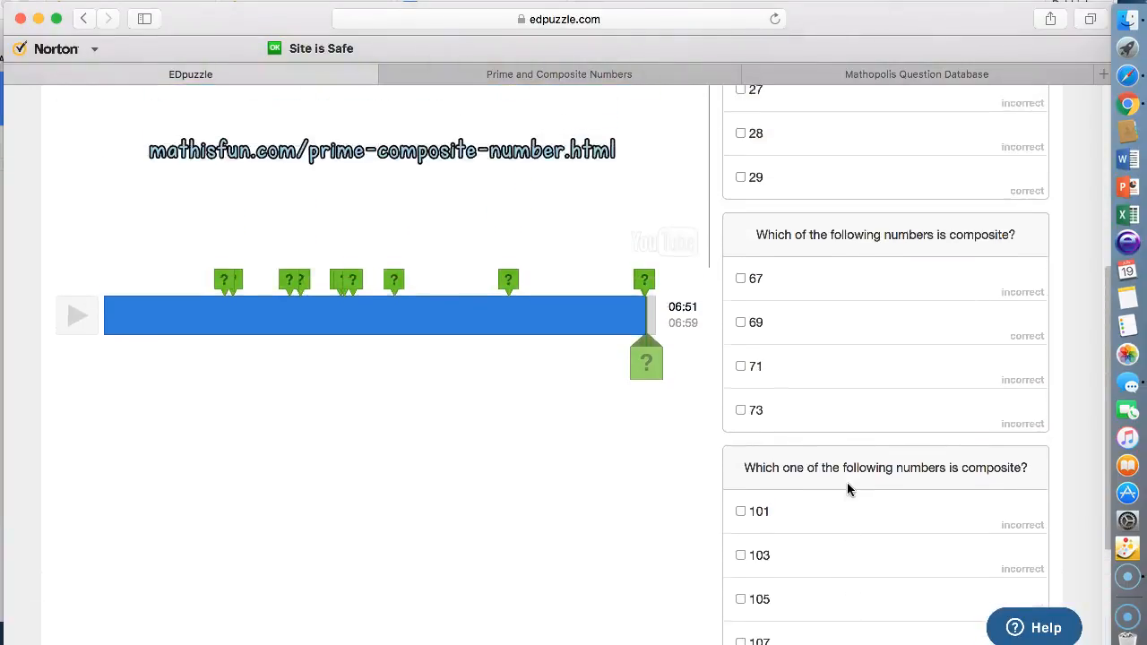
pyautogui.scroll(7, 848, 488)
pyautogui.scroll(-1, 847, 461)
pyautogui.click(841, 260)
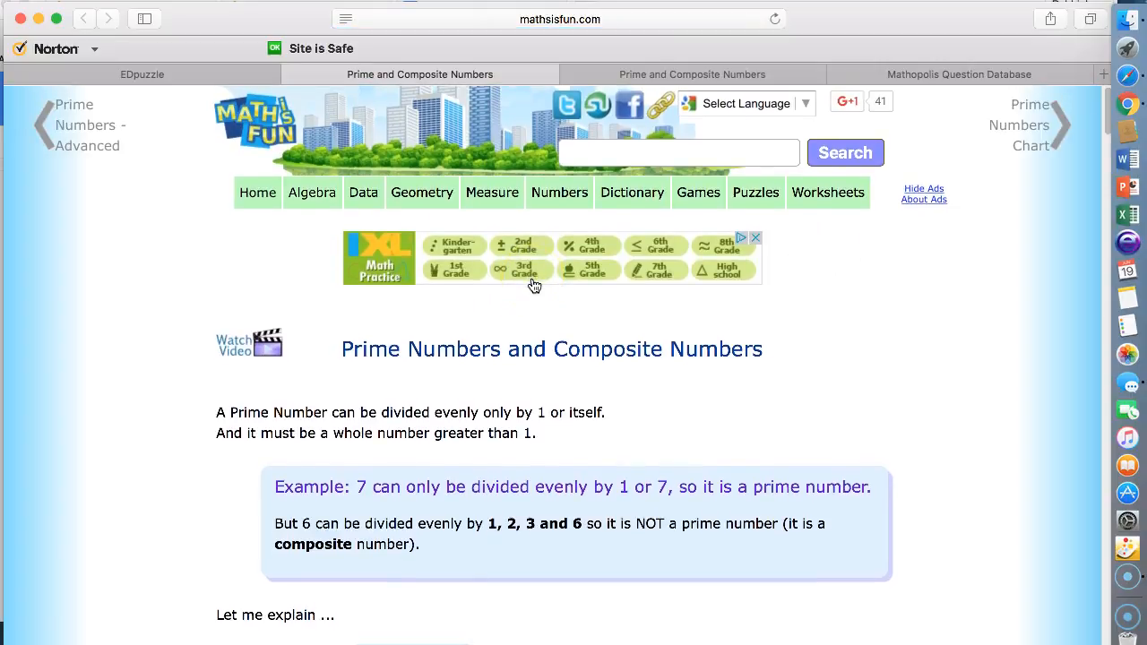
# Scroll down through the Math is Fun explanation of prime and composite numbers.
pyautogui.scroll(-15, 533, 285)
pyautogui.scroll(-10, 533, 285)
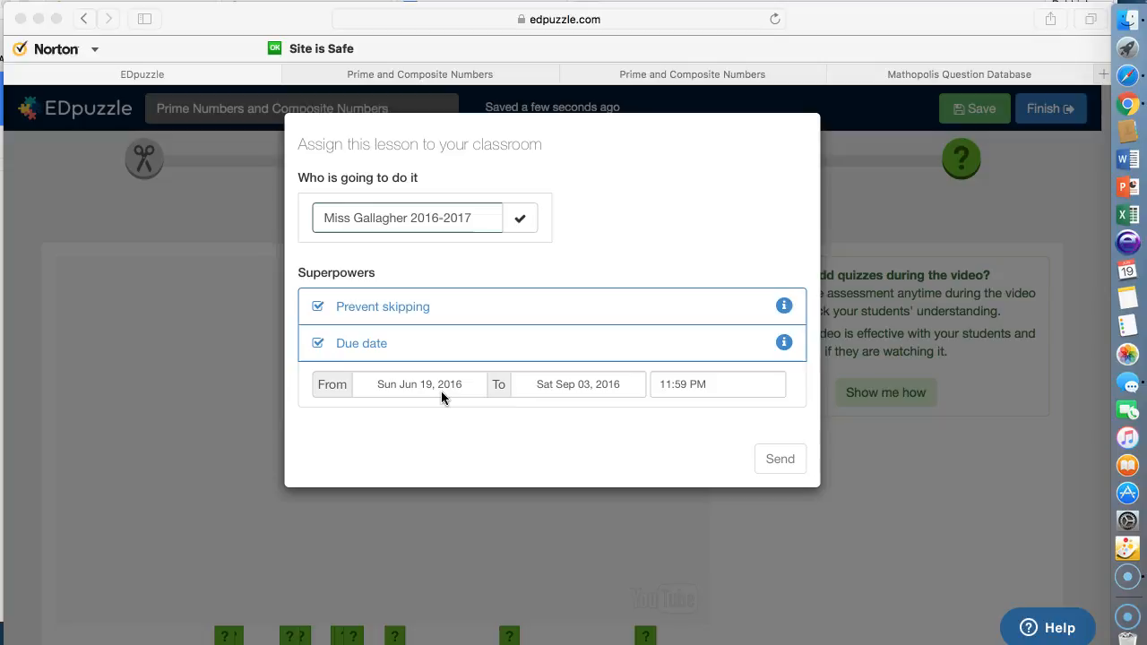
# Send the Prime Numbers and Composite Numbers lesson to the class, due Sep 3, and show the invitation code.
pyautogui.click(123, 553)
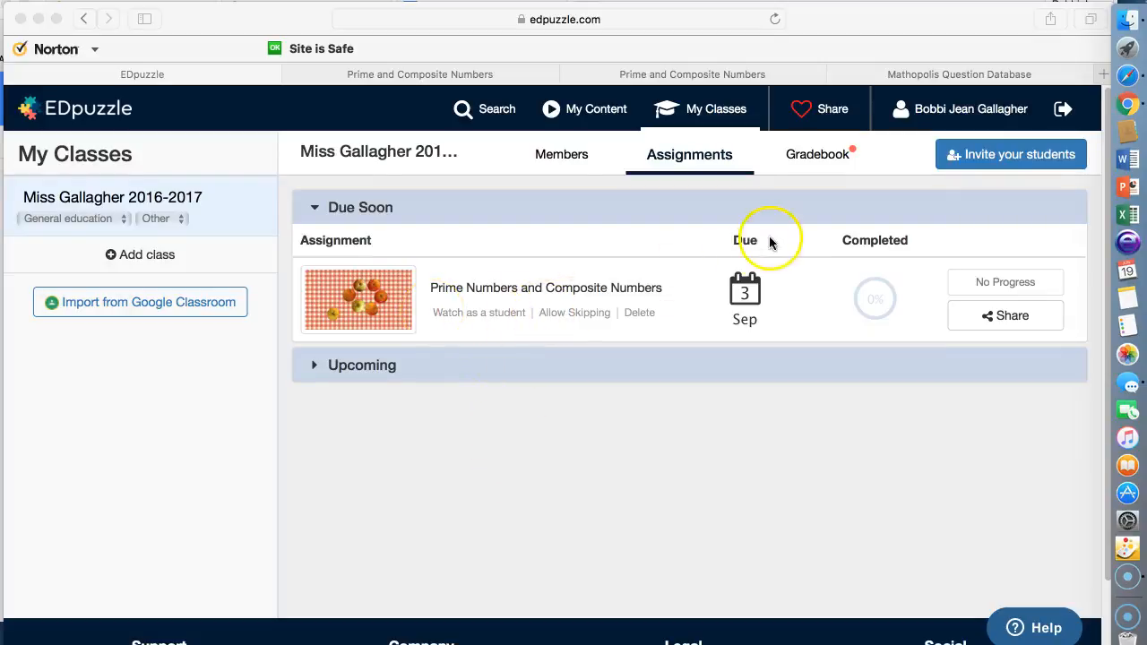
pyautogui.click(1024, 154)
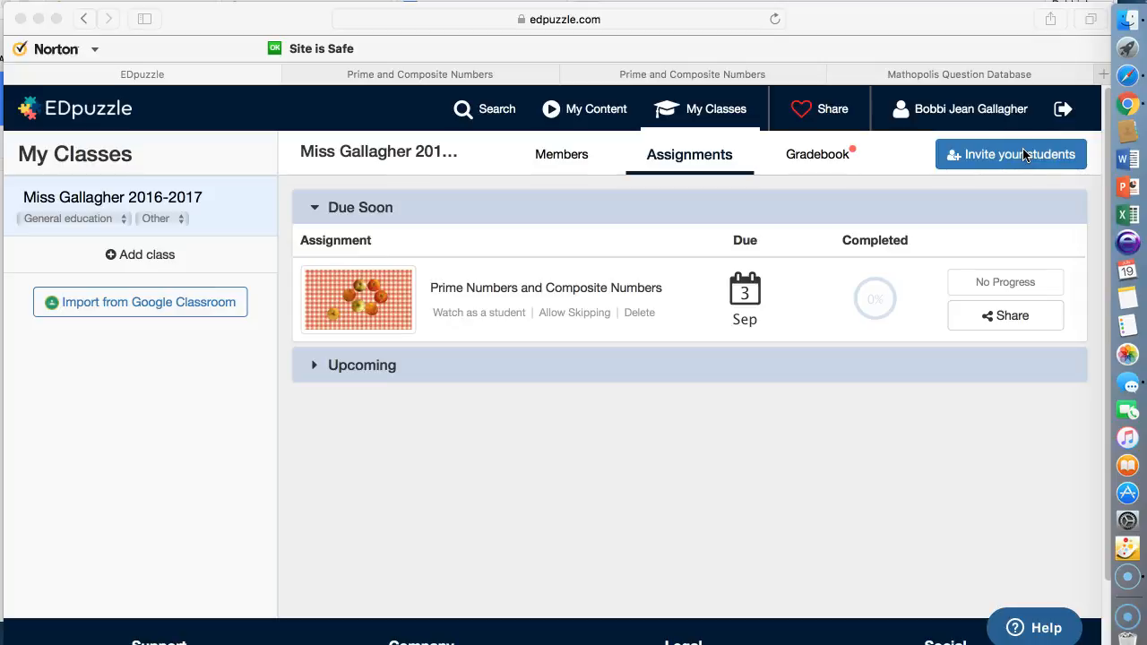
pyautogui.click(1024, 154)
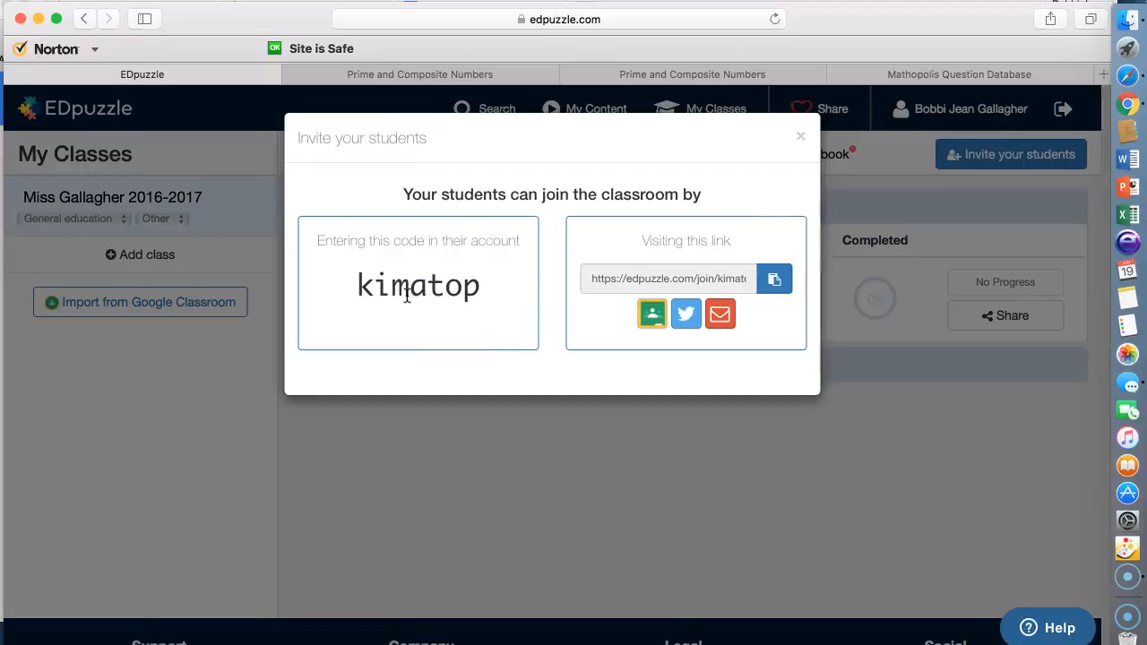
# Close the class invitation and fill the Student sign-up form with name, username and password.
pyautogui.click(538, 289)
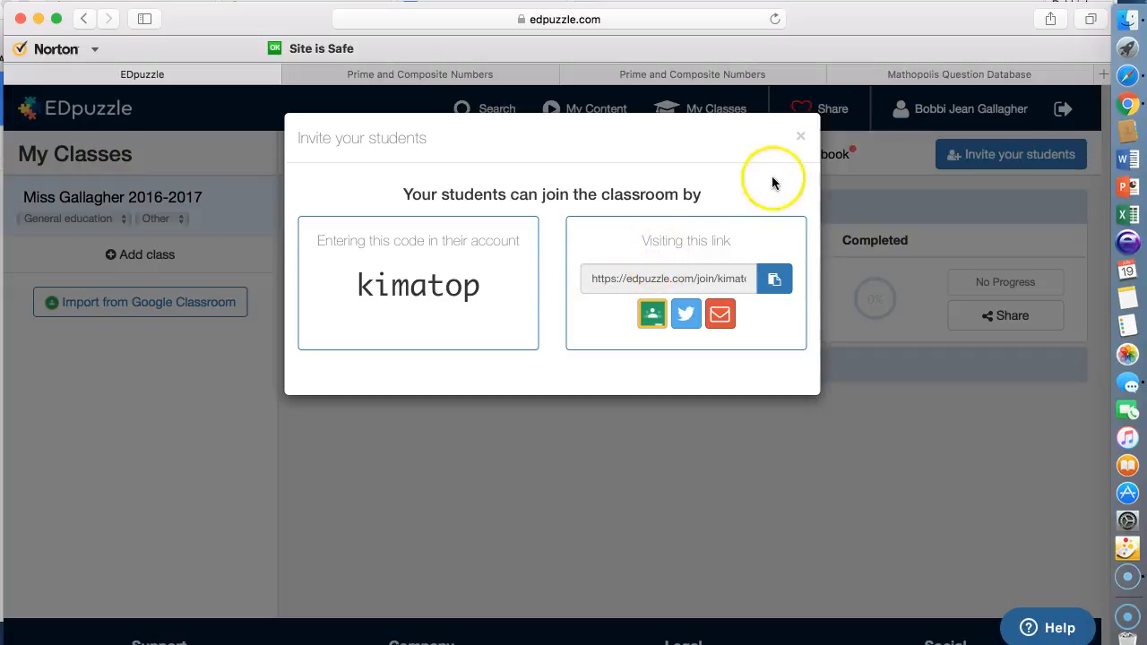
pyautogui.click(802, 141)
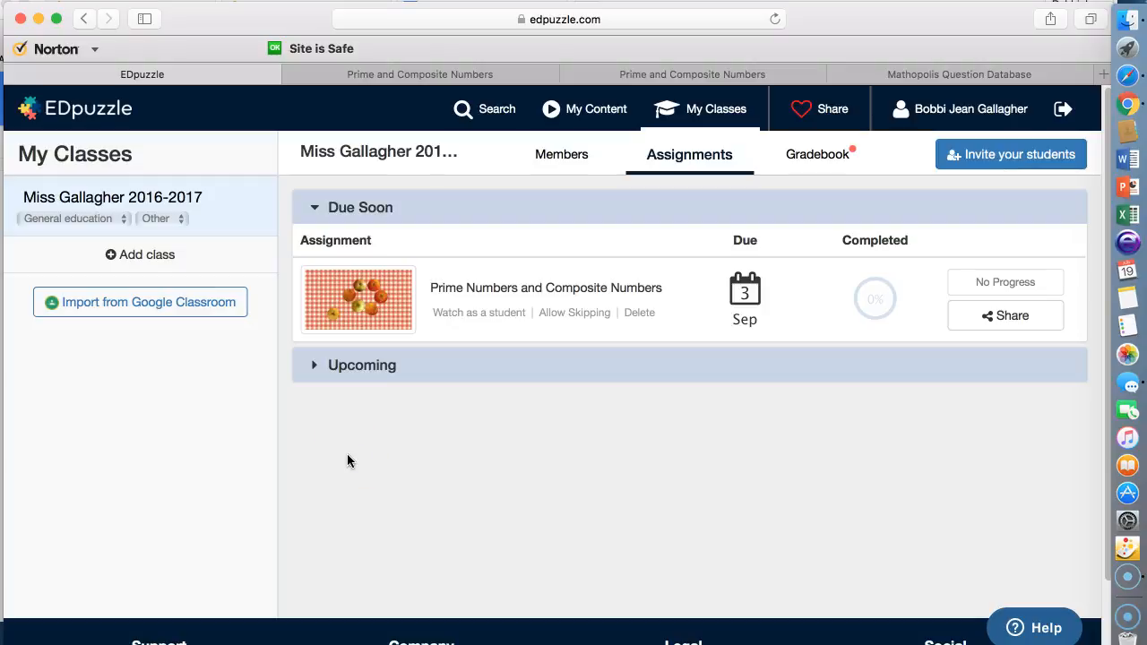
pyautogui.click(328, 469)
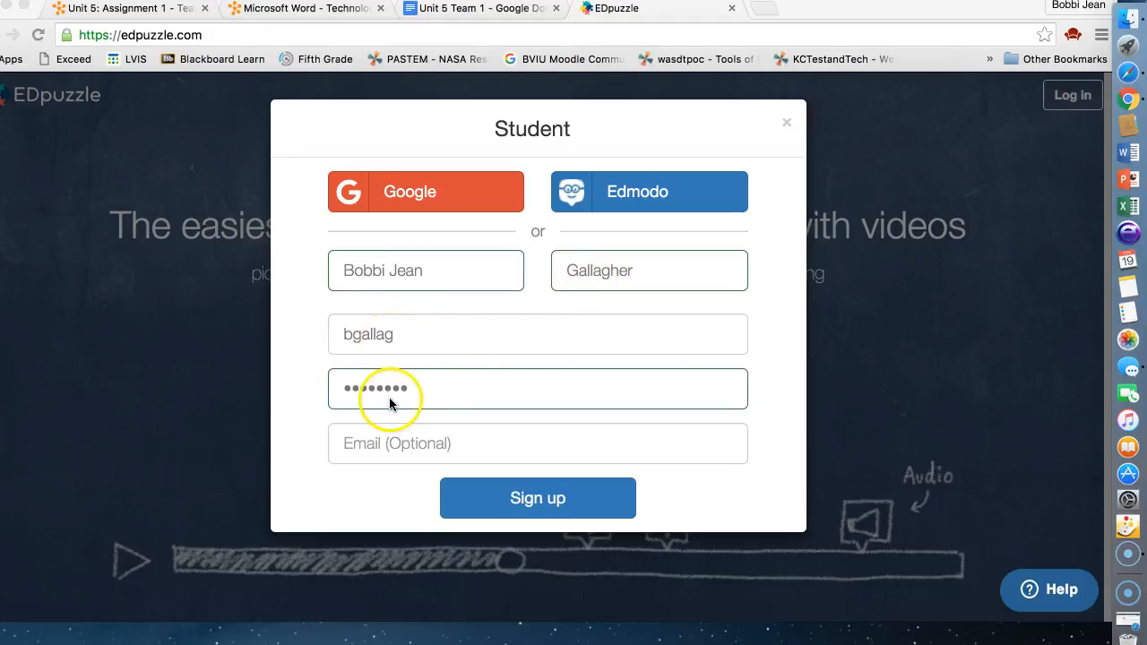
# Create the student account and join the 2016-2017 class using the teacher's class code.
pyautogui.click(506, 502)
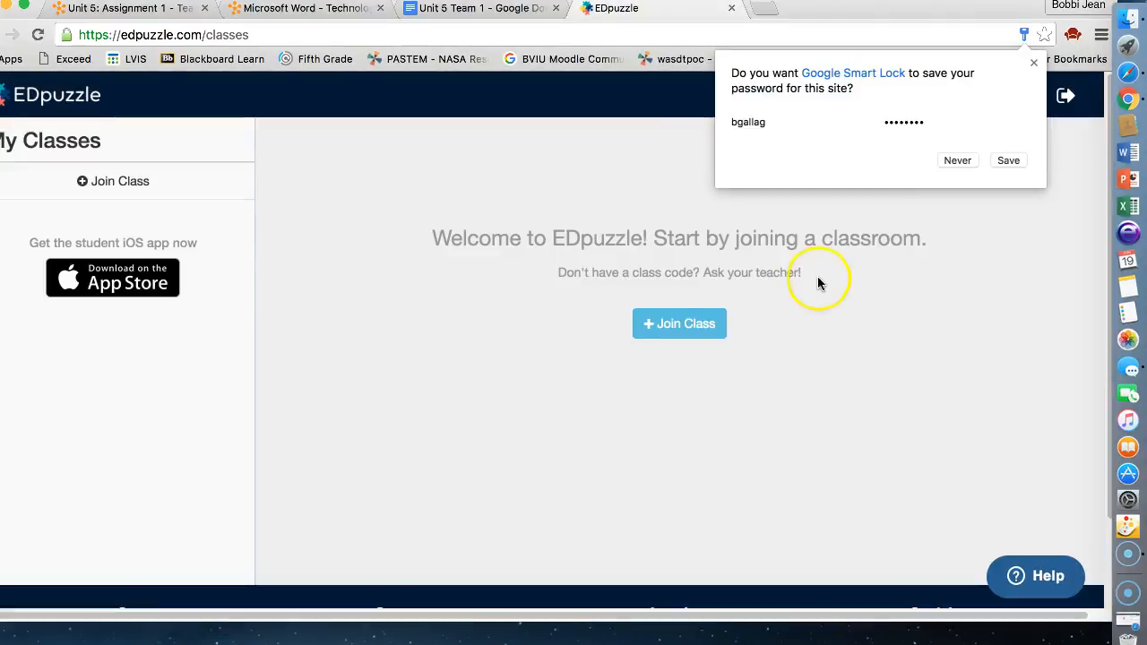
pyautogui.click(958, 161)
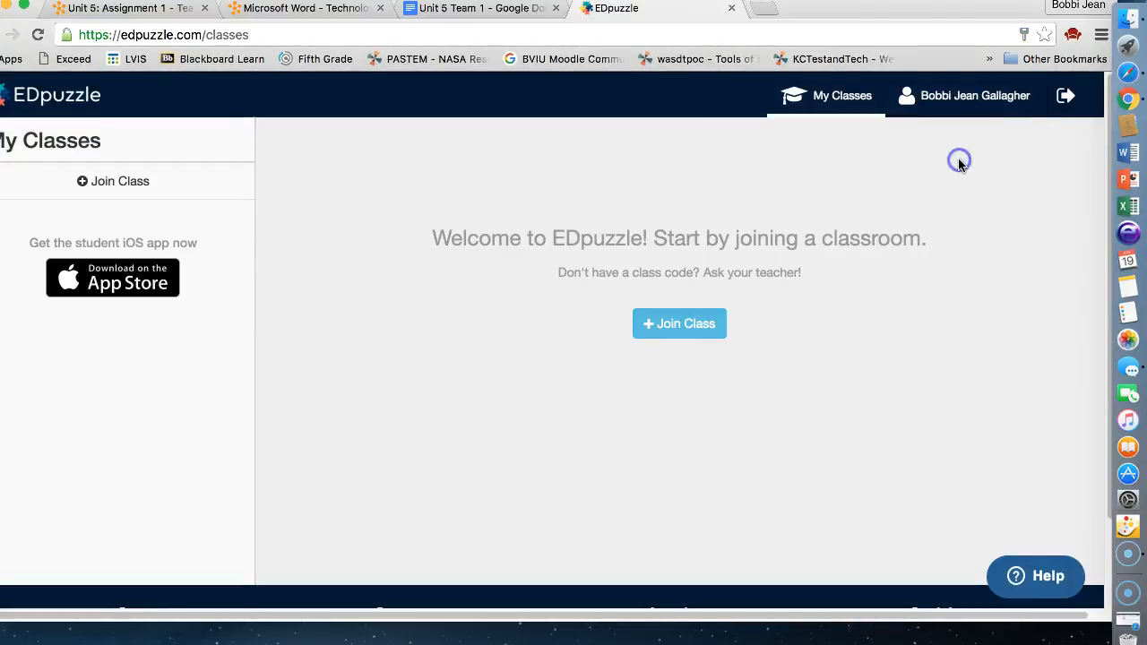
pyautogui.click(681, 330)
pyautogui.click(429, 188)
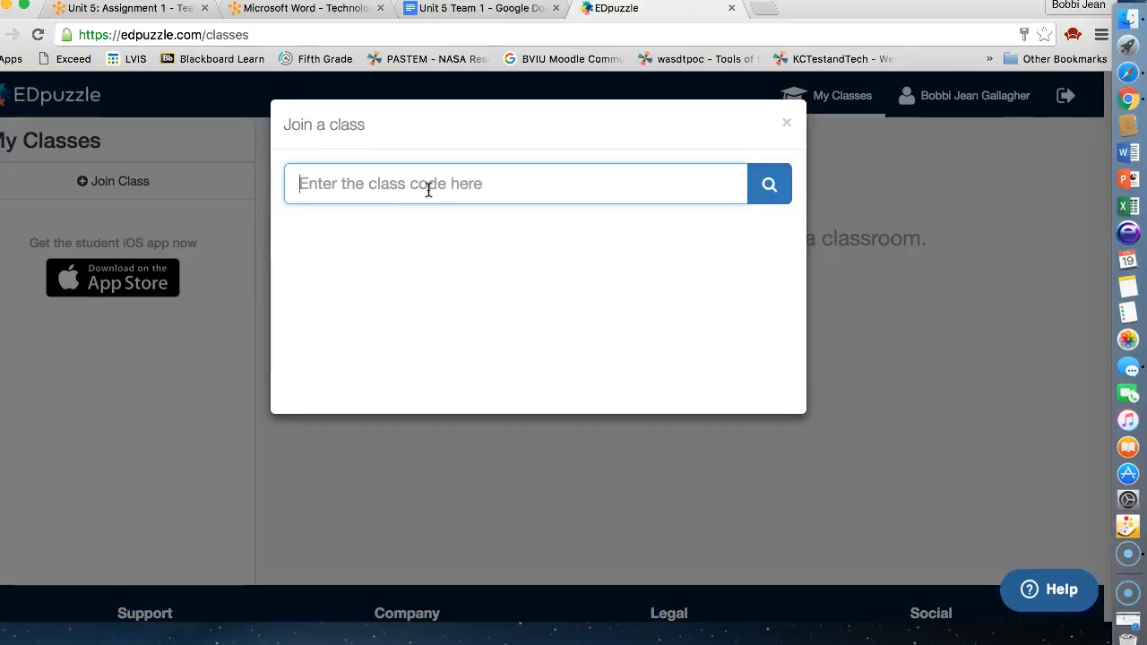
pyautogui.click(767, 184)
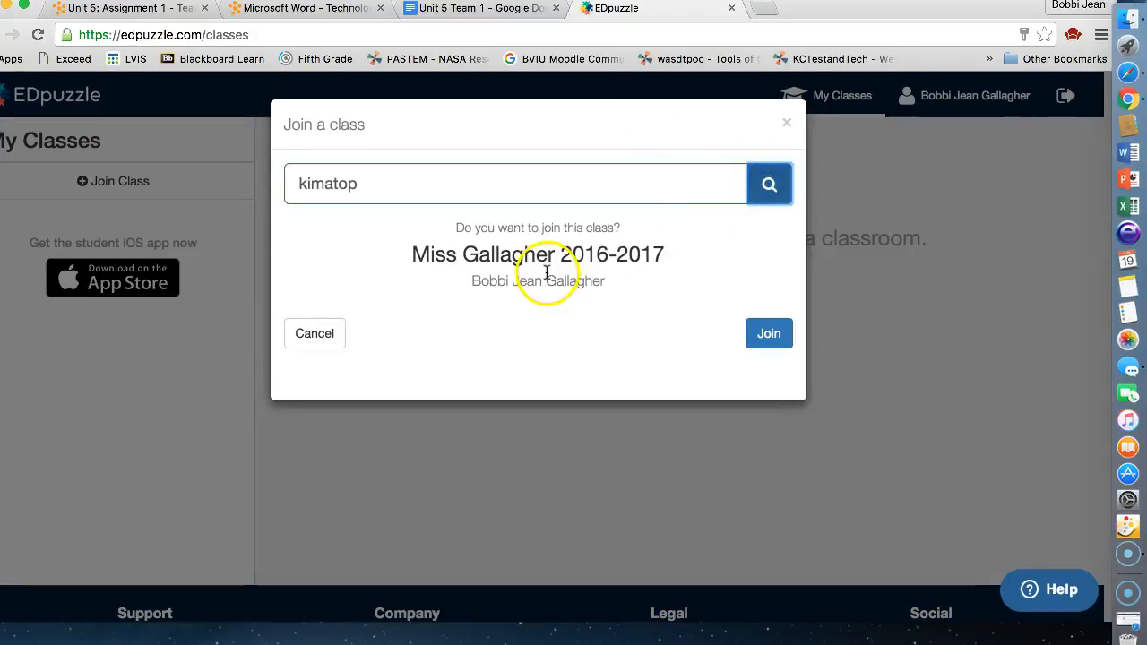
pyautogui.click(760, 335)
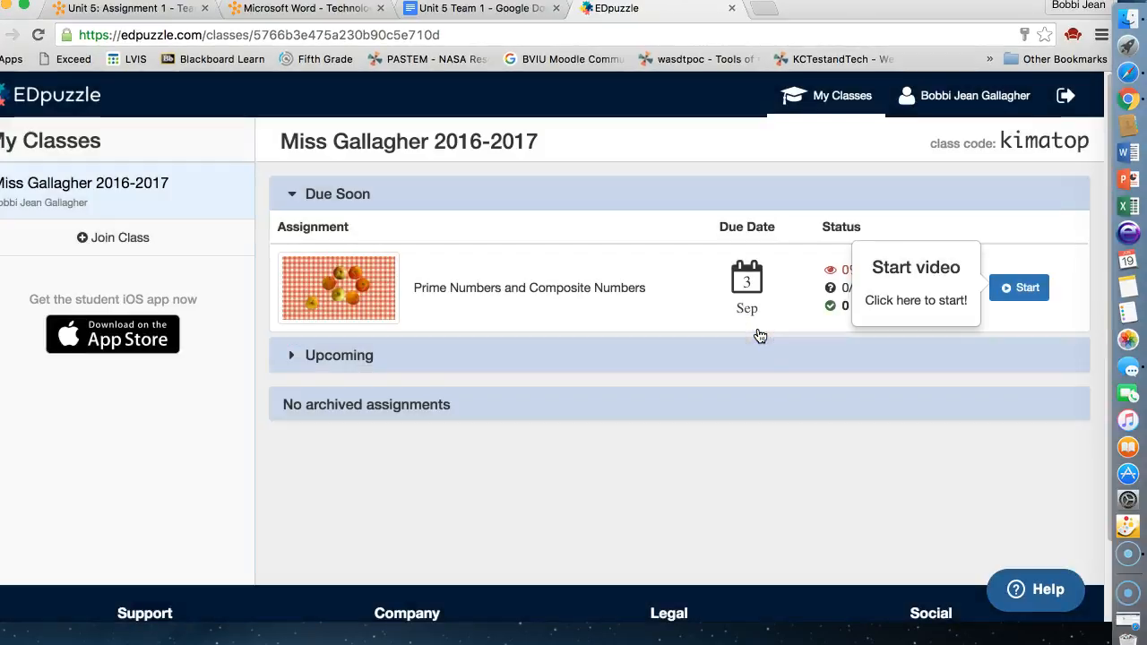
# Start the Prime Numbers and Composite Numbers assignment and play its video.
pyautogui.click(1022, 291)
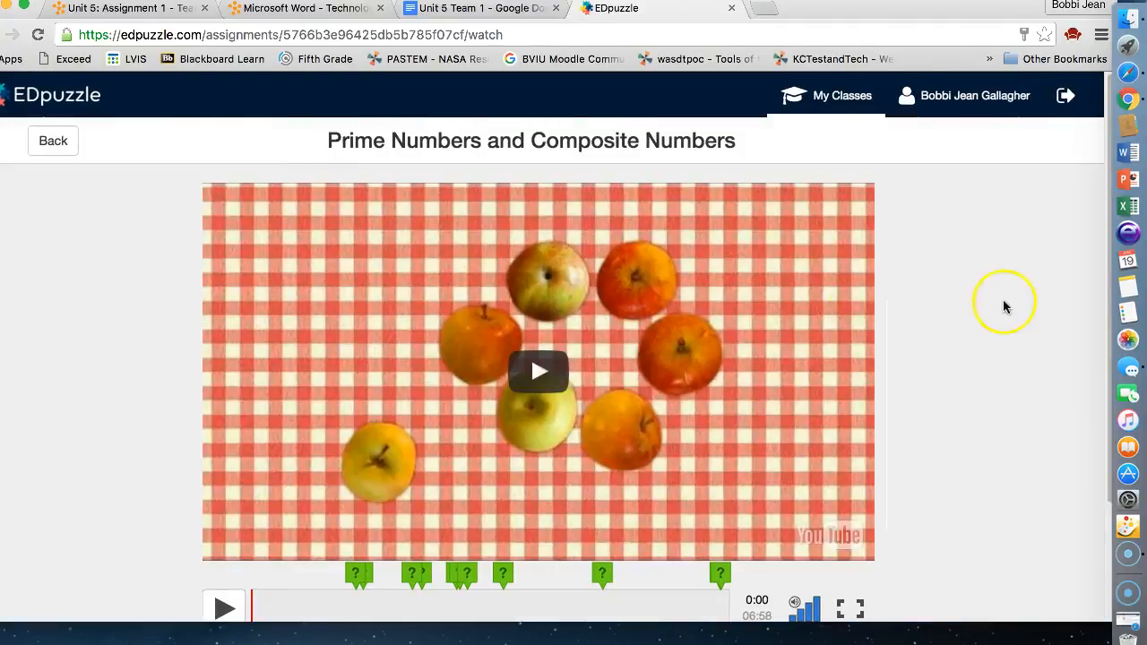
pyautogui.scroll(-2, 968, 389)
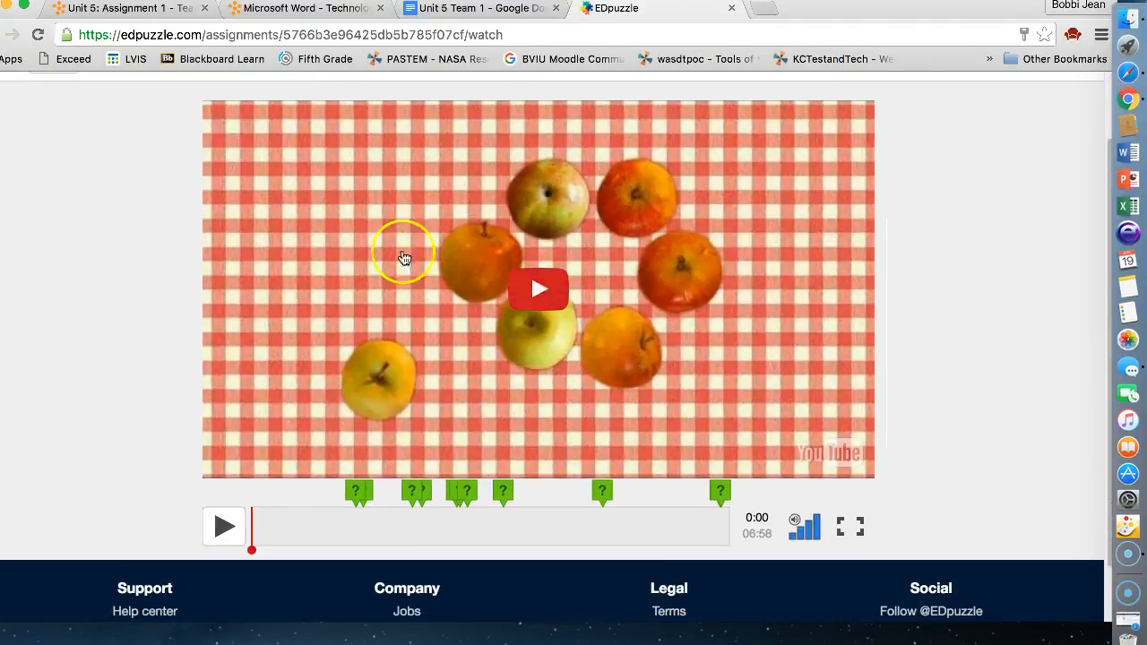
pyautogui.click(527, 285)
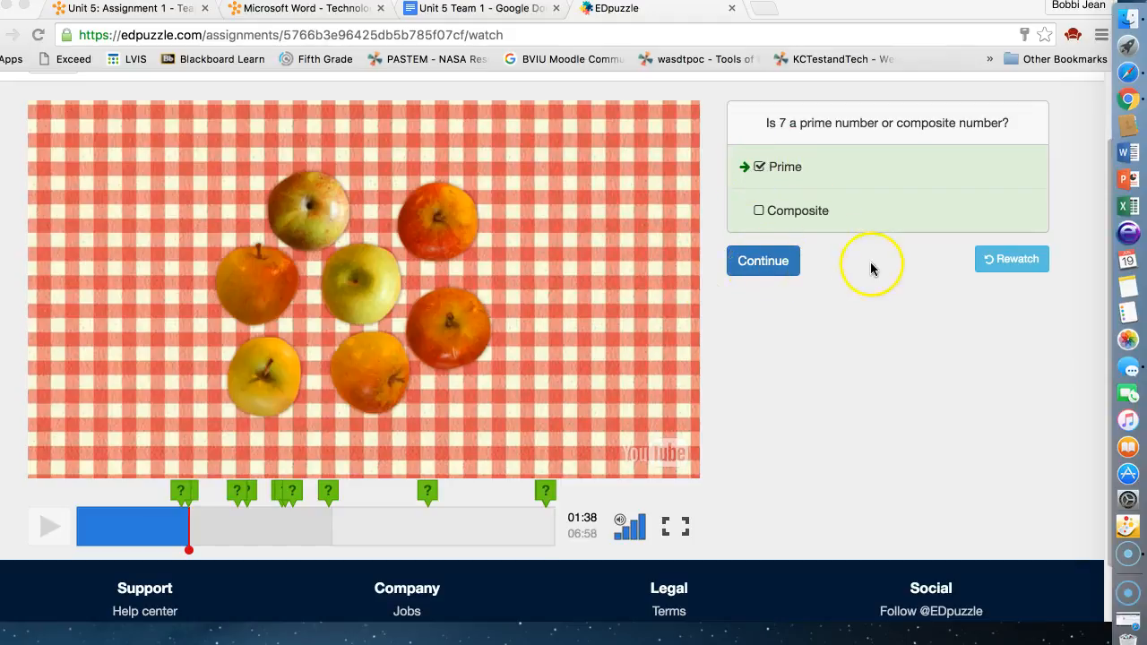
# Answer the embedded quiz questions and turn in the assignment, scoring 67/100.
pyautogui.click(177, 532)
pyautogui.click(178, 535)
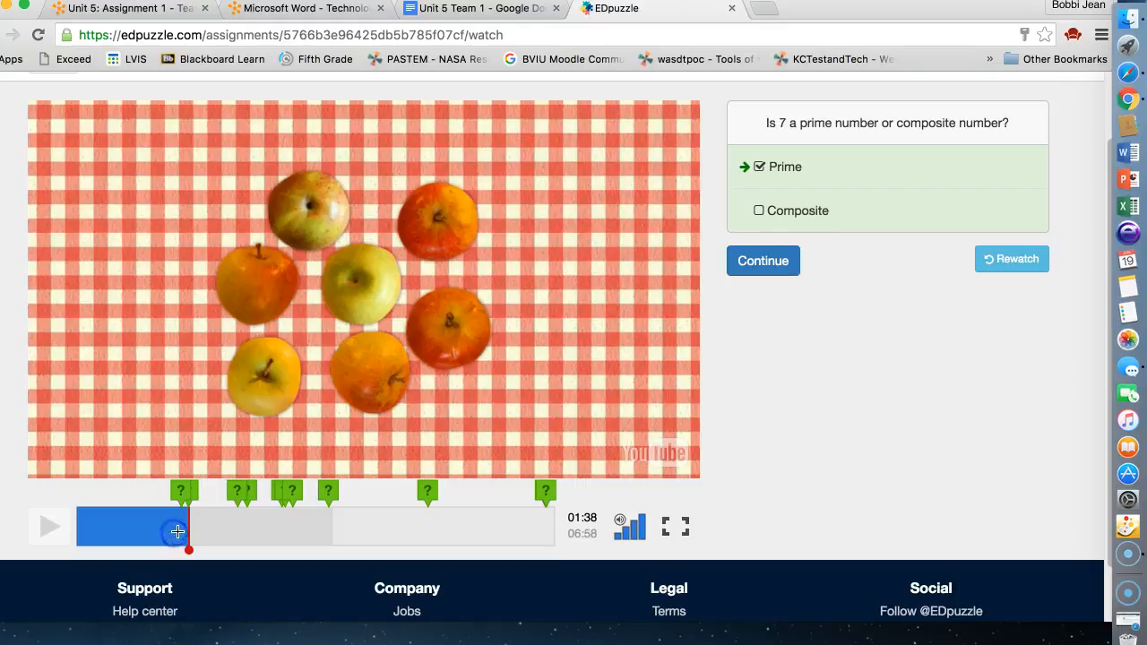
pyautogui.click(175, 528)
pyautogui.click(1013, 260)
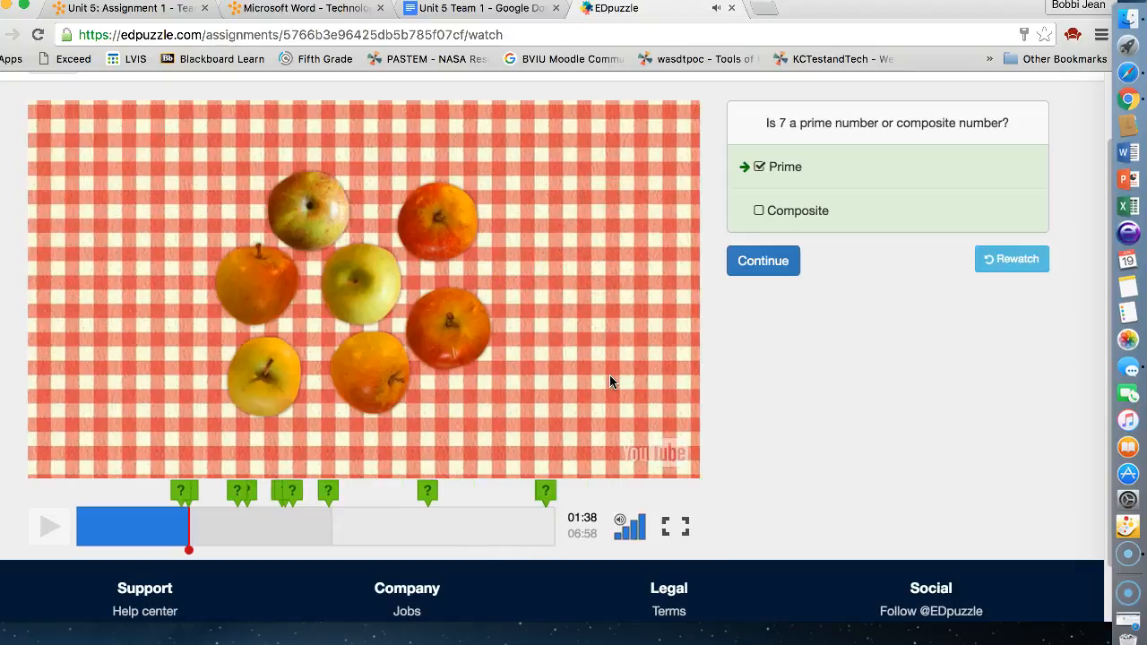
pyautogui.click(760, 213)
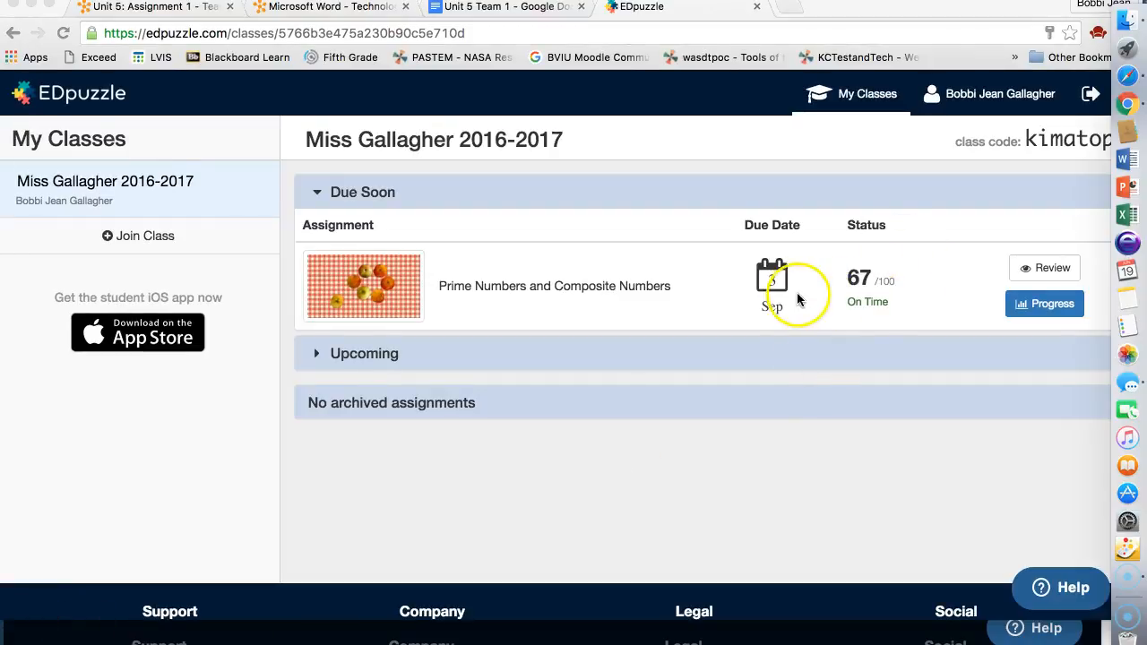
# Open the Progress view for the completed Prime Numbers assignment.
pyautogui.click(1041, 309)
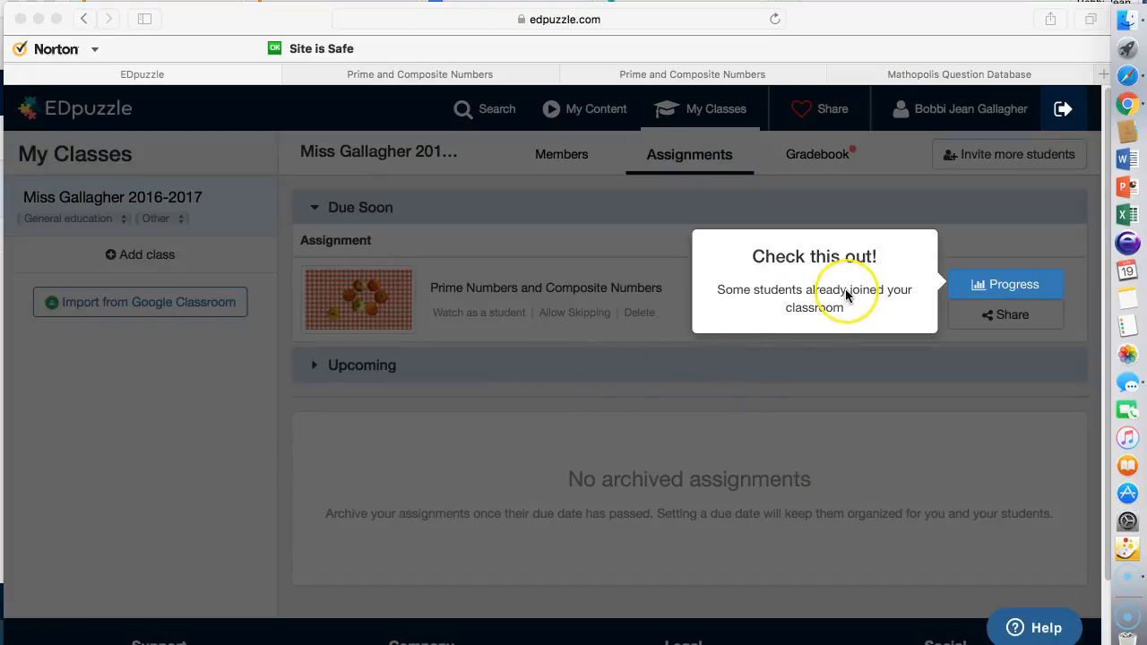
# Open the class progress report and the student's detailed quiz answers.
pyautogui.click(983, 285)
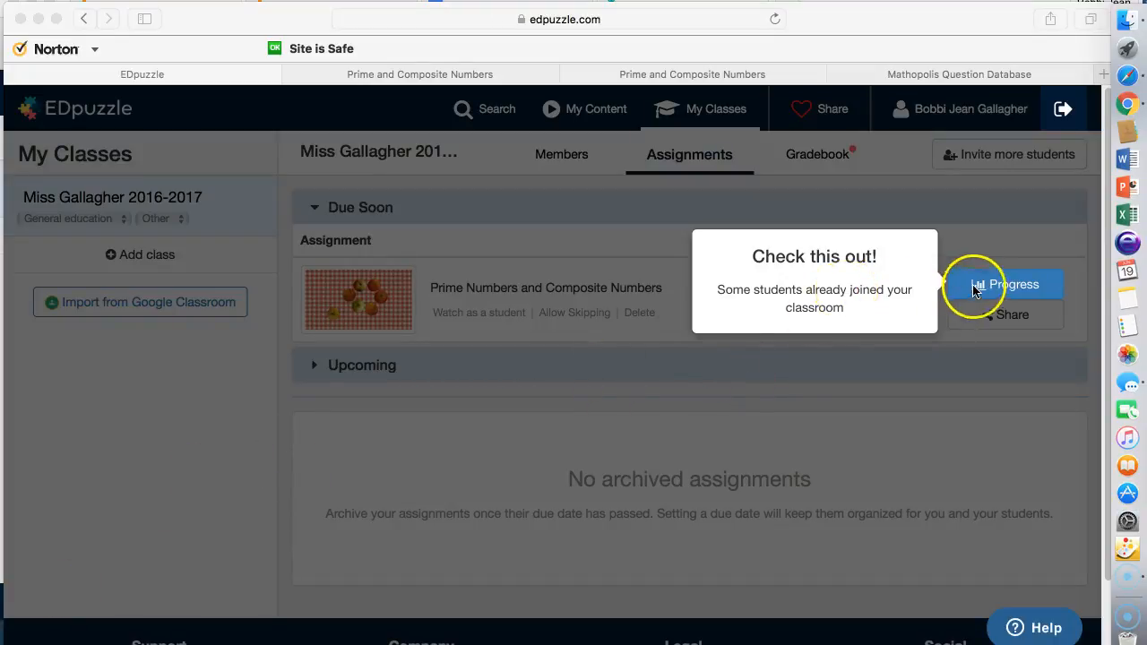
pyautogui.click(983, 285)
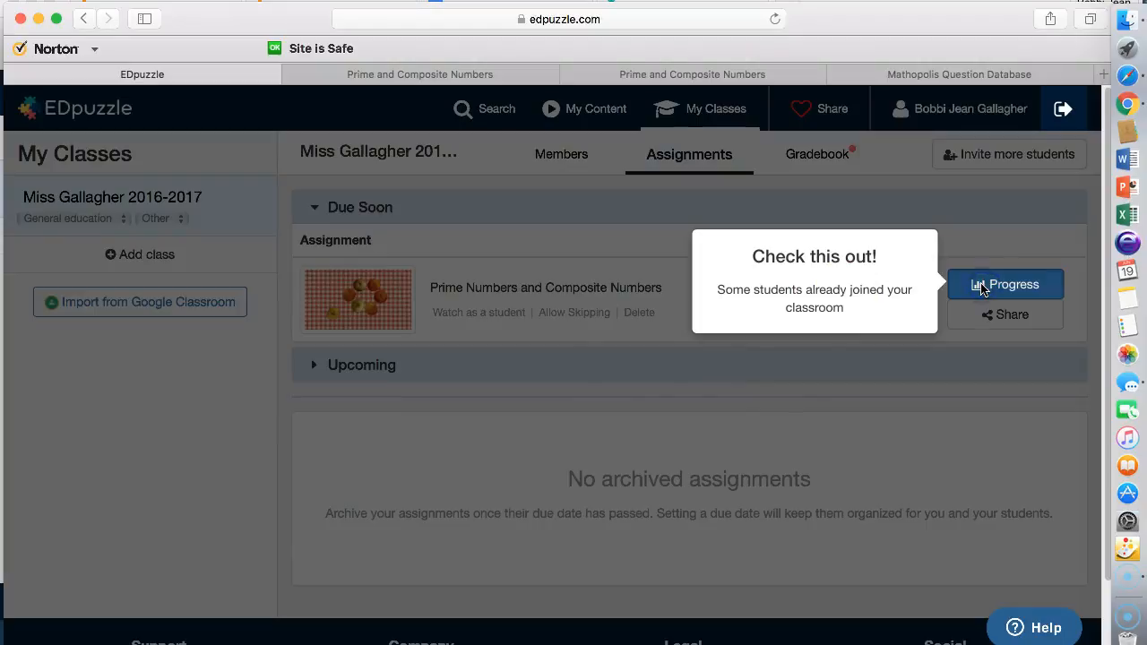
pyautogui.click(983, 285)
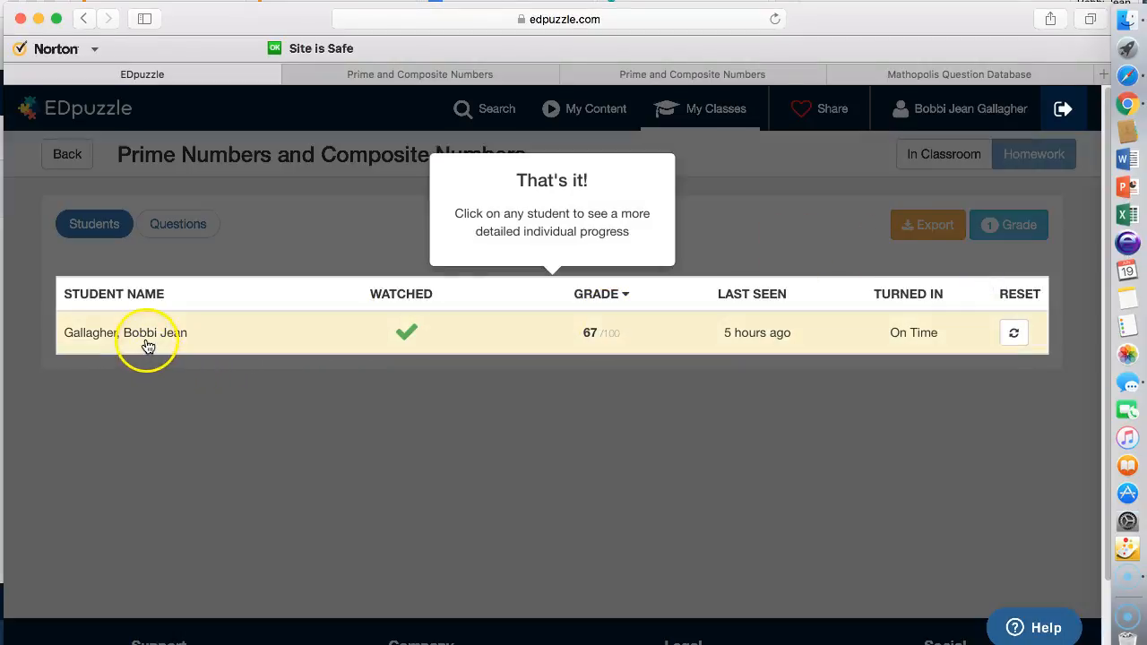
pyautogui.moveTo(399, 331)
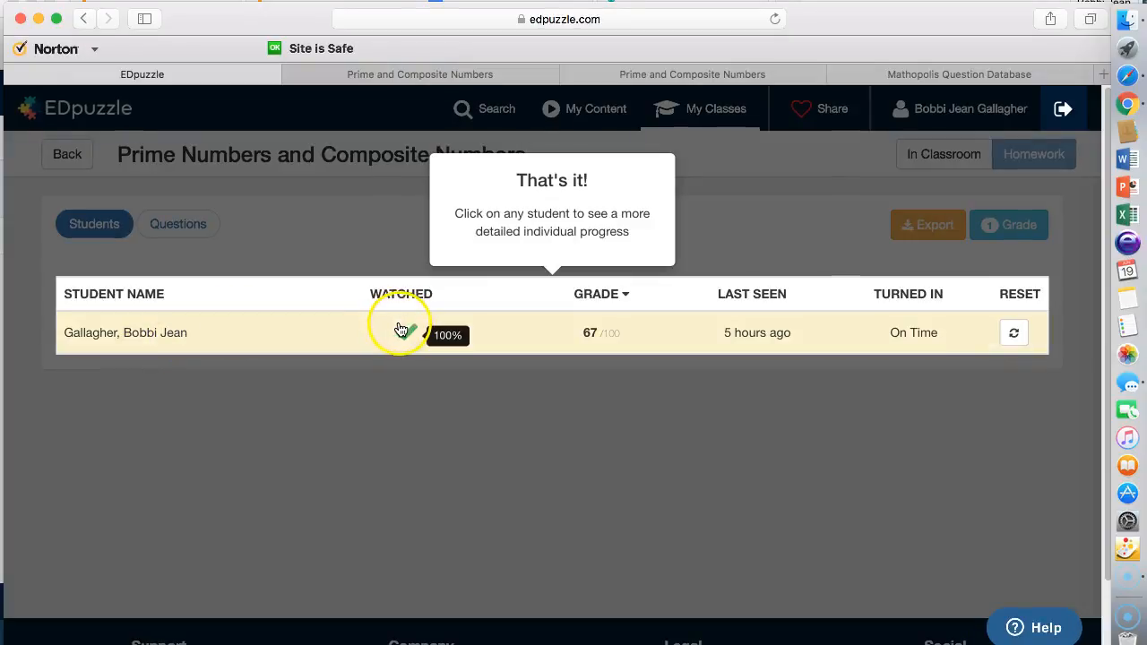
pyautogui.click(597, 341)
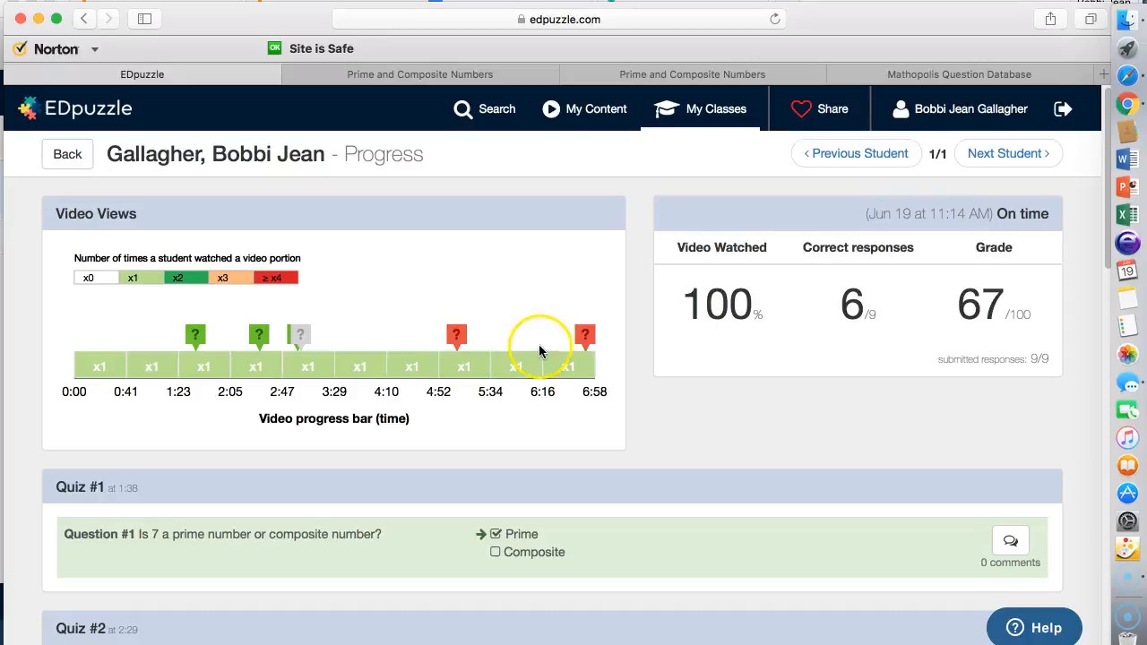
# Mark the student's written Quiz #4 answer correct and review the remaining answers.
pyautogui.scroll(-5, 361, 361)
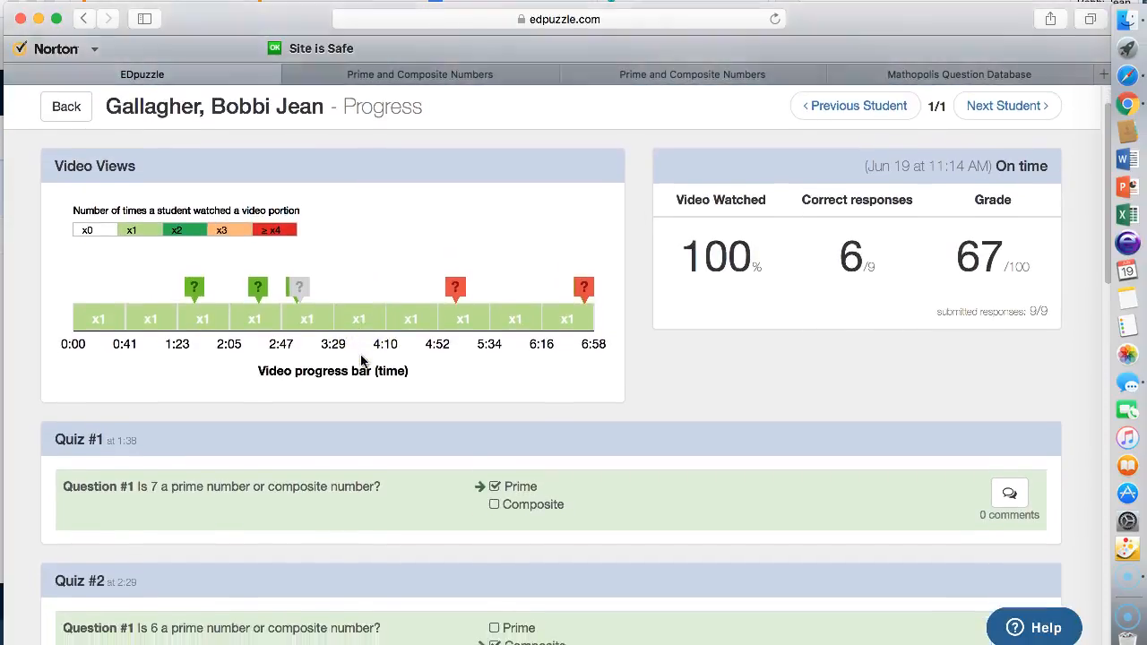
pyautogui.scroll(-5, 360, 357)
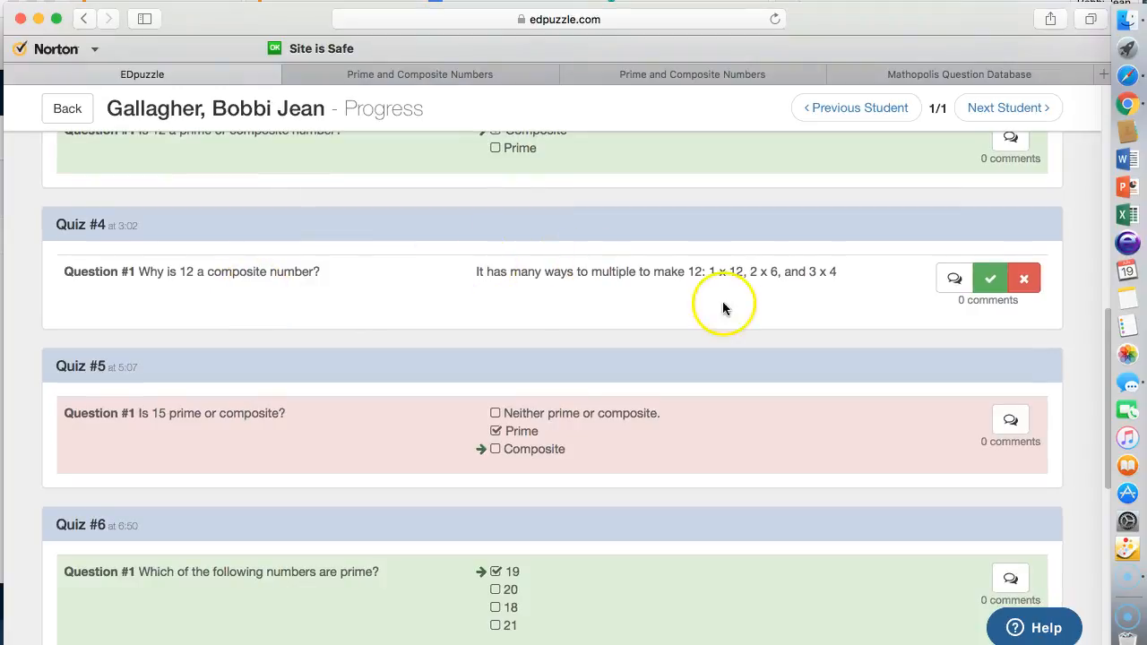
pyautogui.click(990, 283)
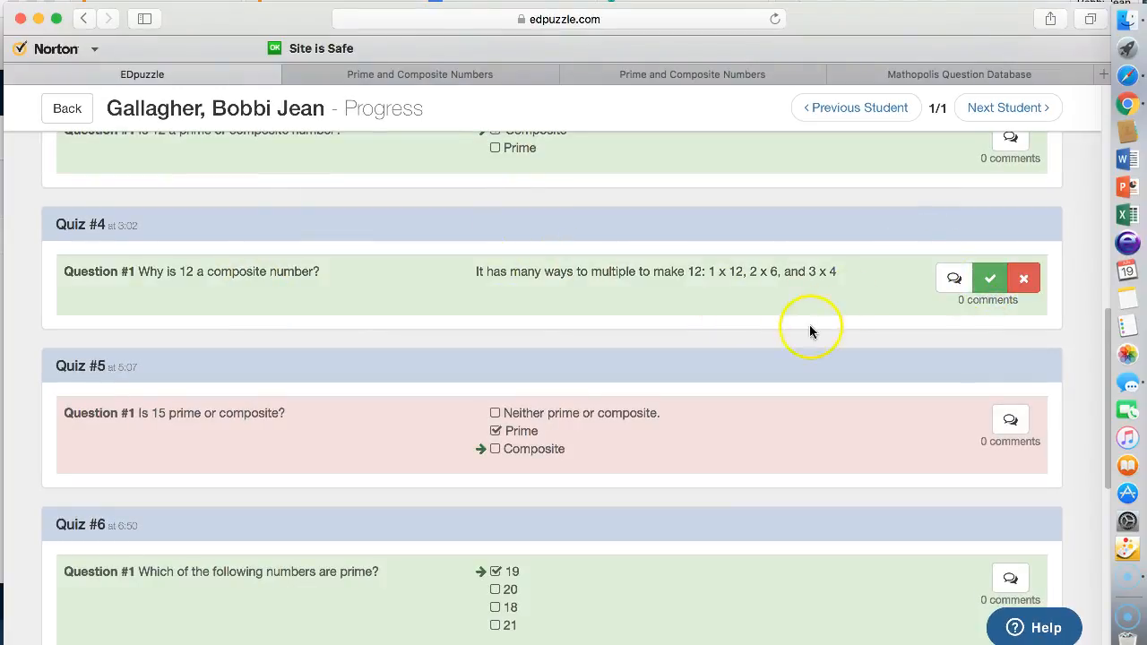
pyautogui.scroll(-5, 810, 332)
pyautogui.scroll(-8, 809, 331)
pyautogui.scroll(10, 809, 331)
pyautogui.scroll(20, 810, 331)
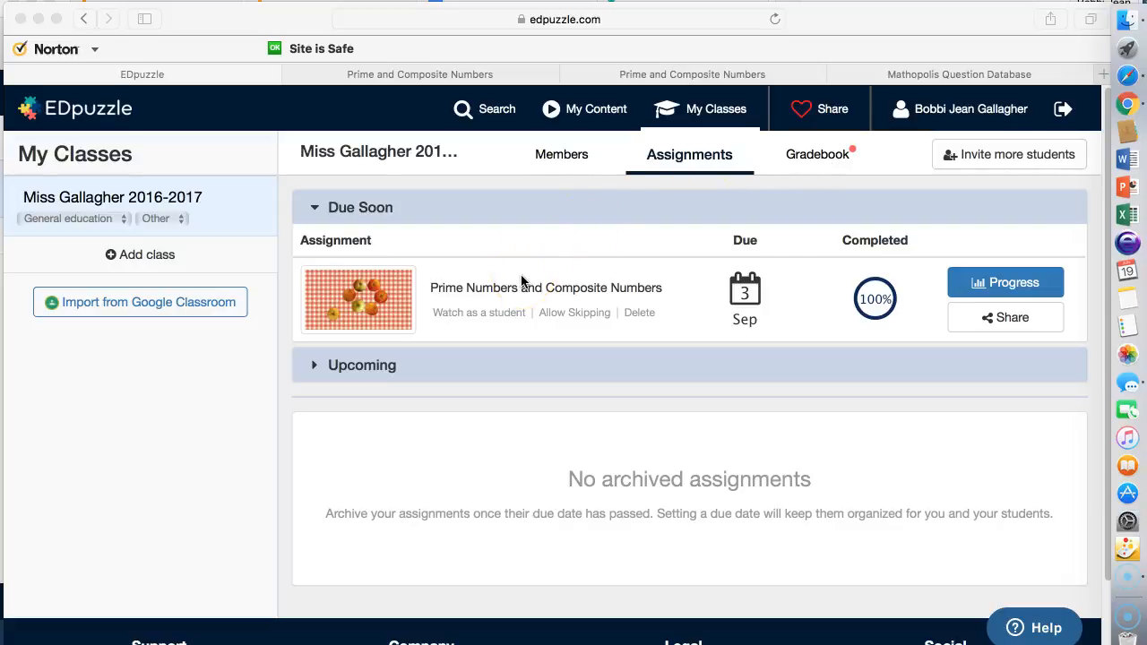
# Search EDpuzzle videos for 'civil war' and browse through the results.
pyautogui.click(493, 111)
pyautogui.click(495, 117)
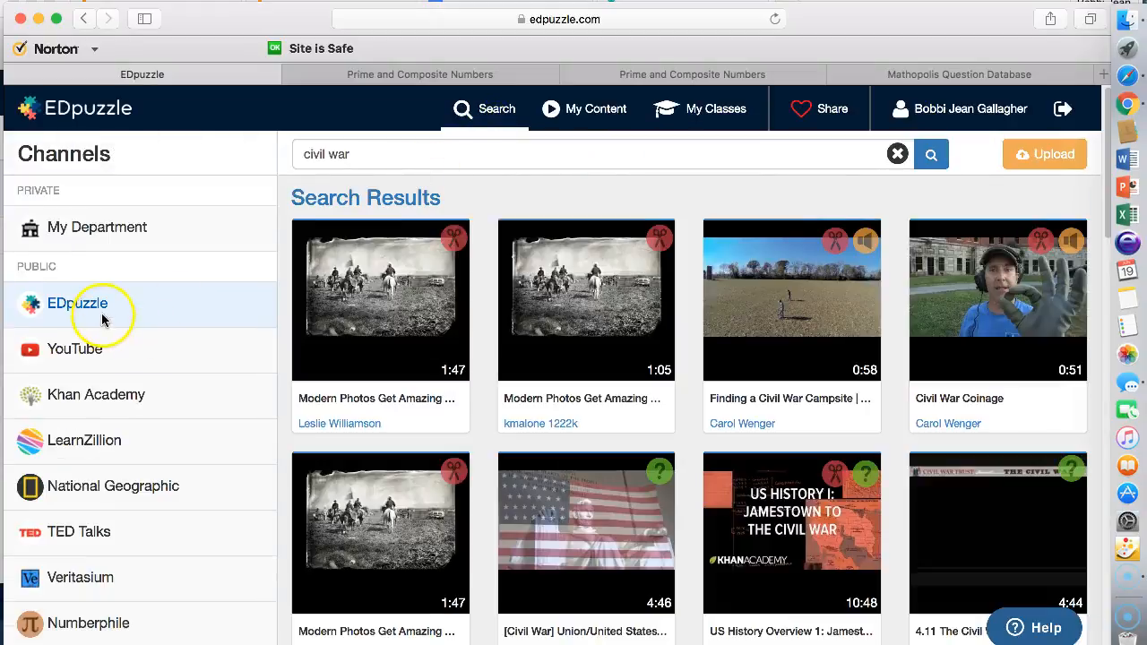
pyautogui.click(361, 152)
pyautogui.moveTo(538, 354)
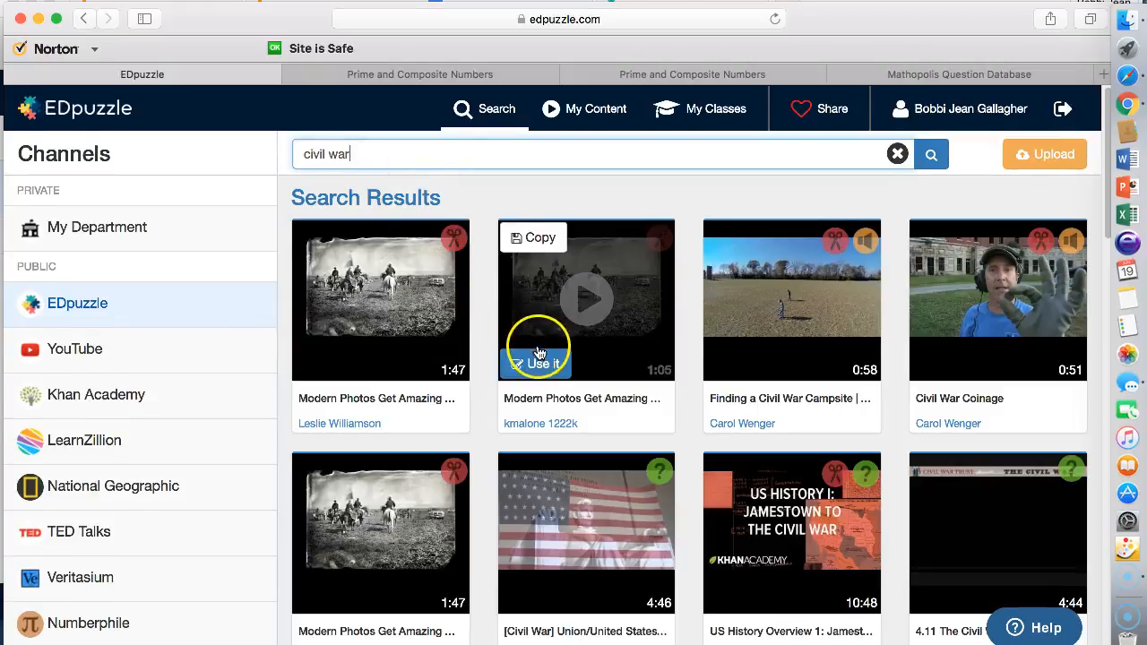
pyautogui.scroll(-1, 539, 354)
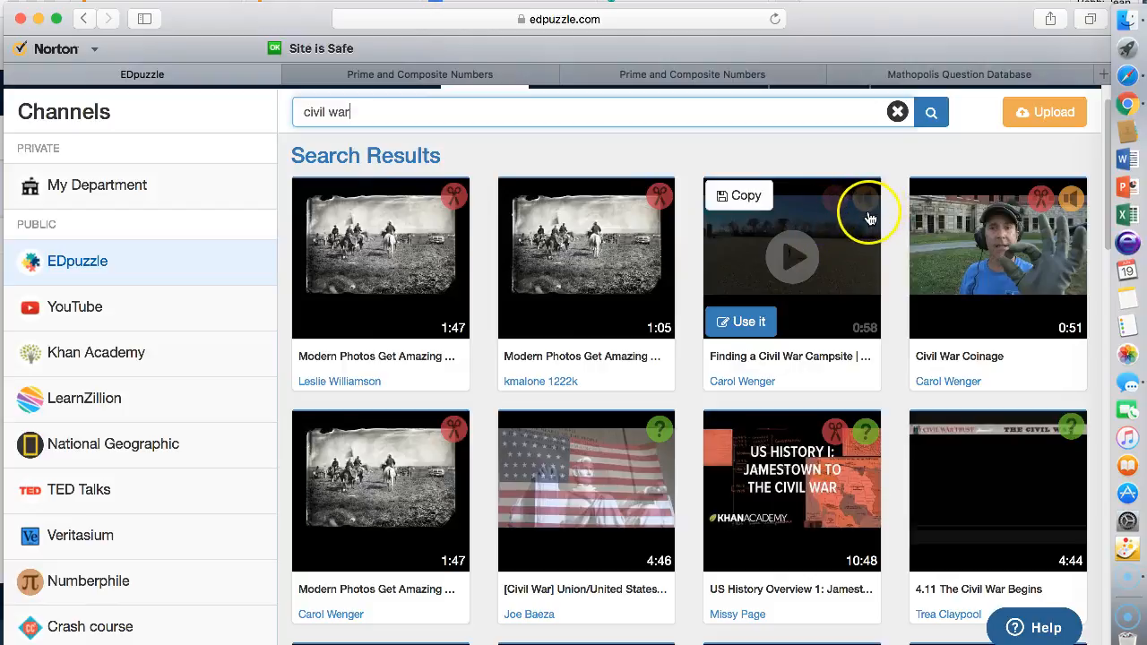
pyautogui.scroll(-2, 832, 273)
pyautogui.scroll(-2, 831, 272)
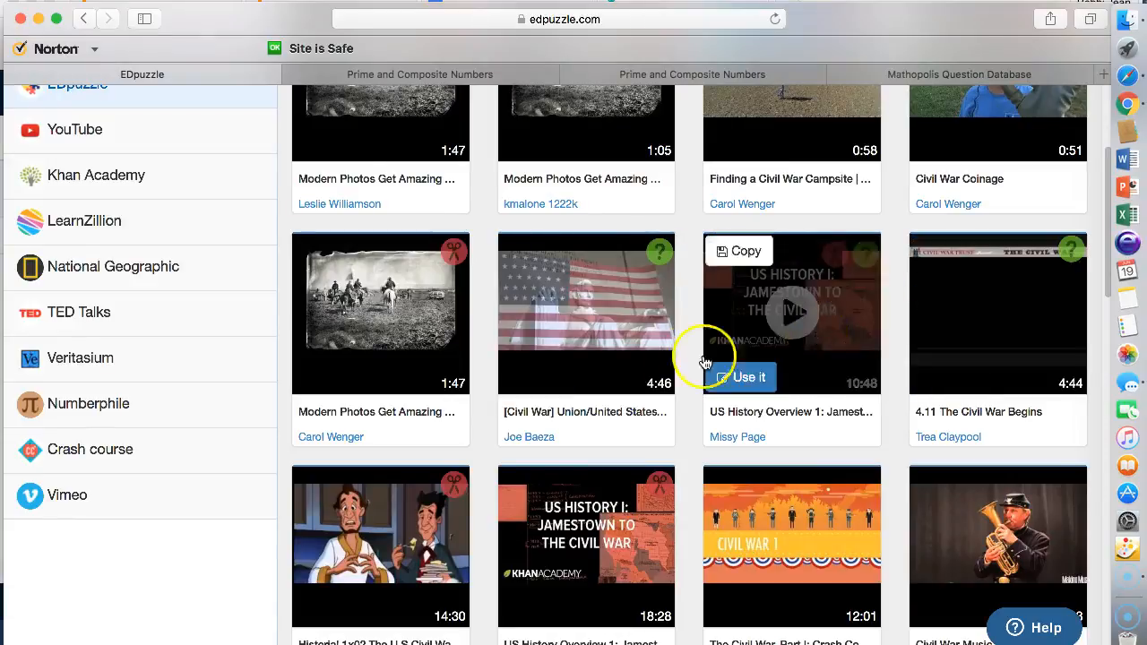
pyautogui.scroll(-1, 690, 366)
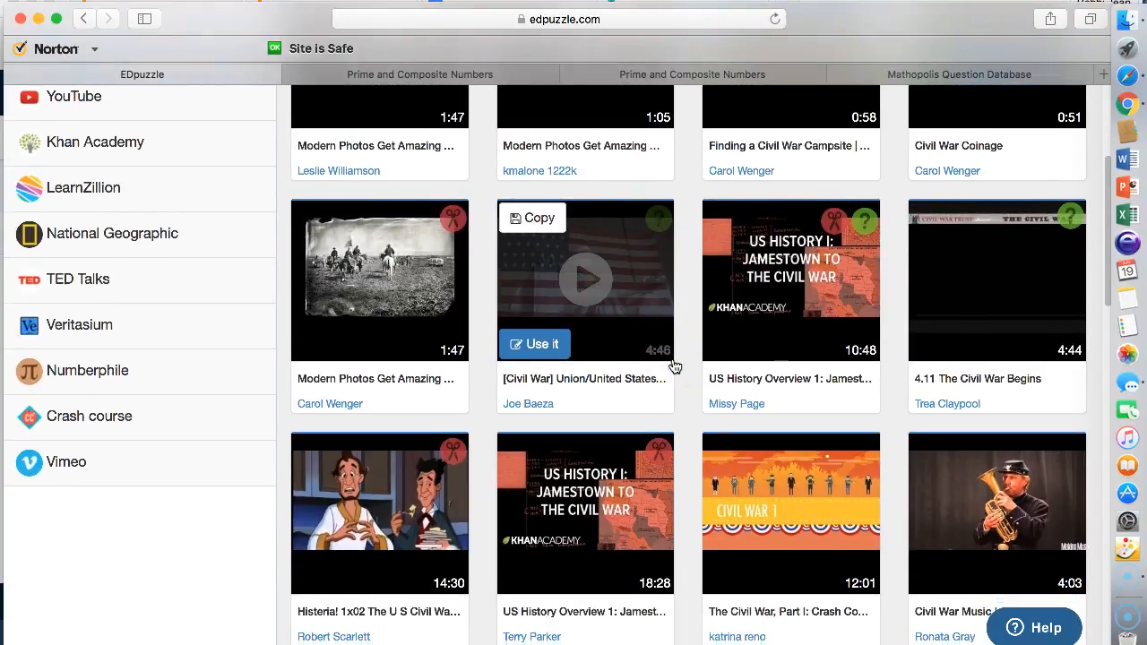
pyautogui.scroll(-1, 675, 366)
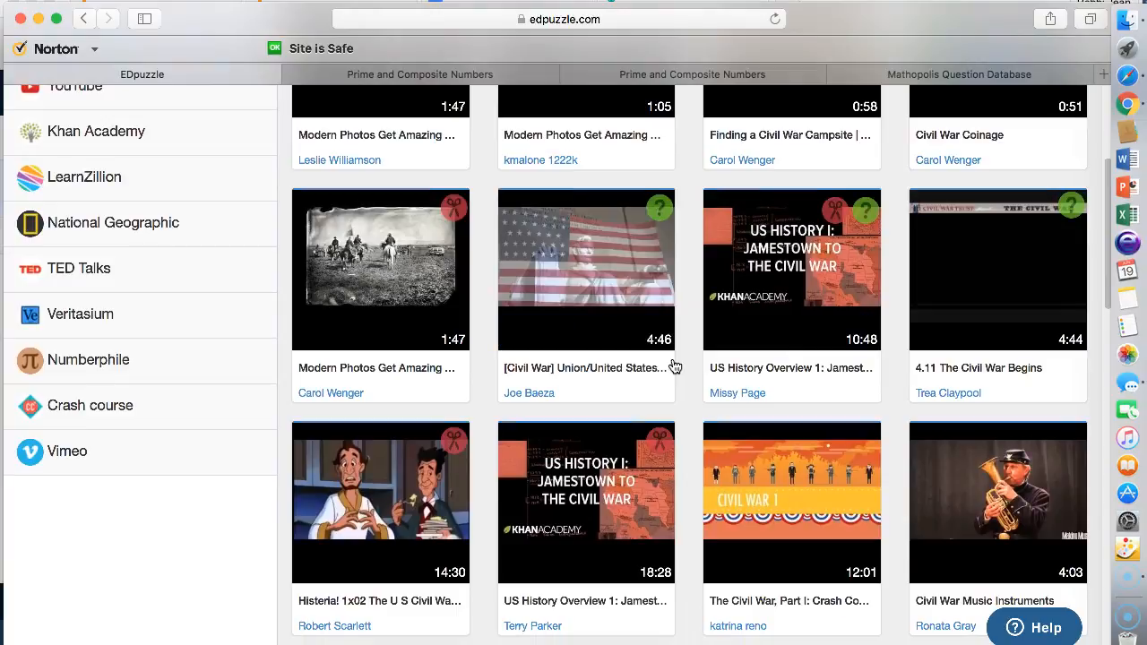
pyautogui.moveTo(637, 320)
pyautogui.scroll(1, 637, 320)
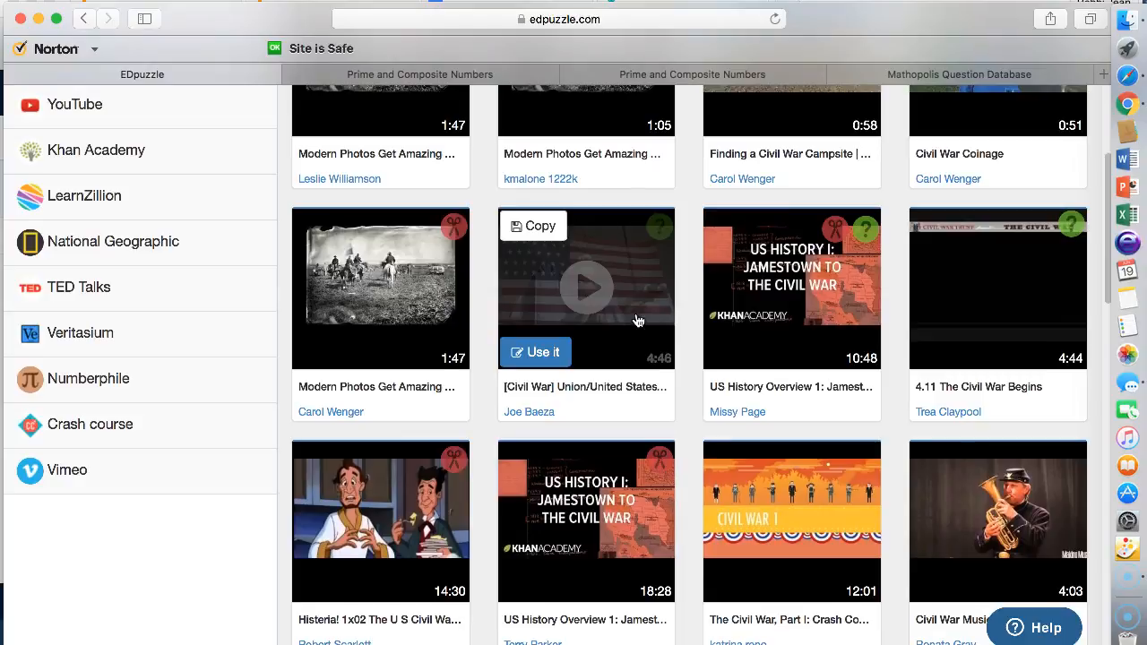
pyautogui.scroll(5, 637, 319)
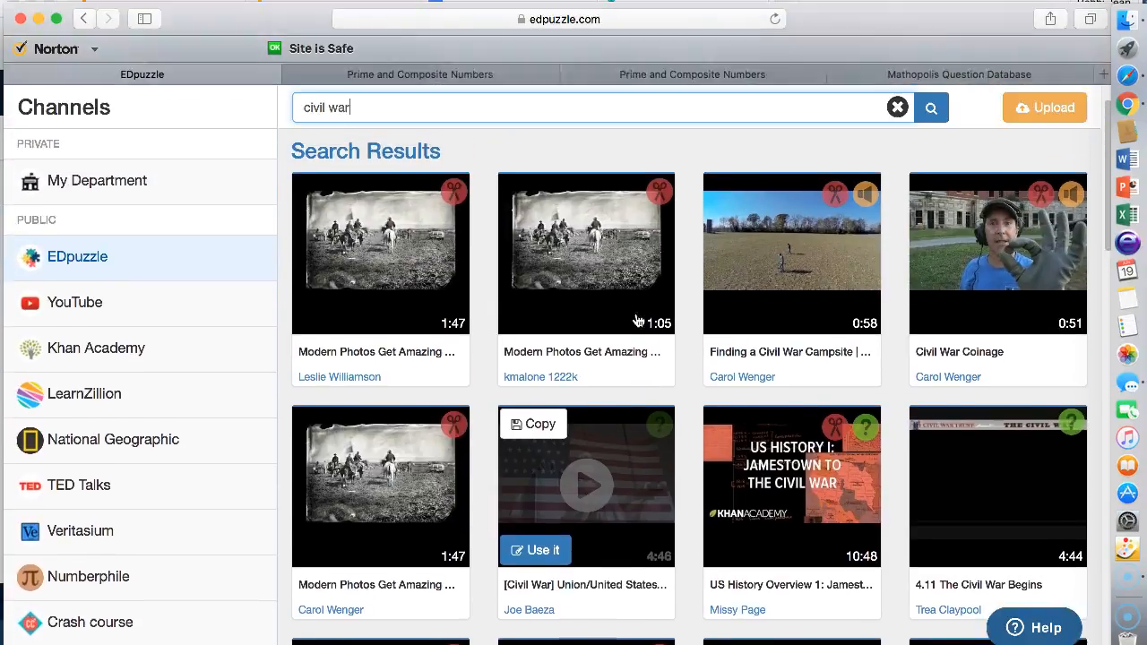